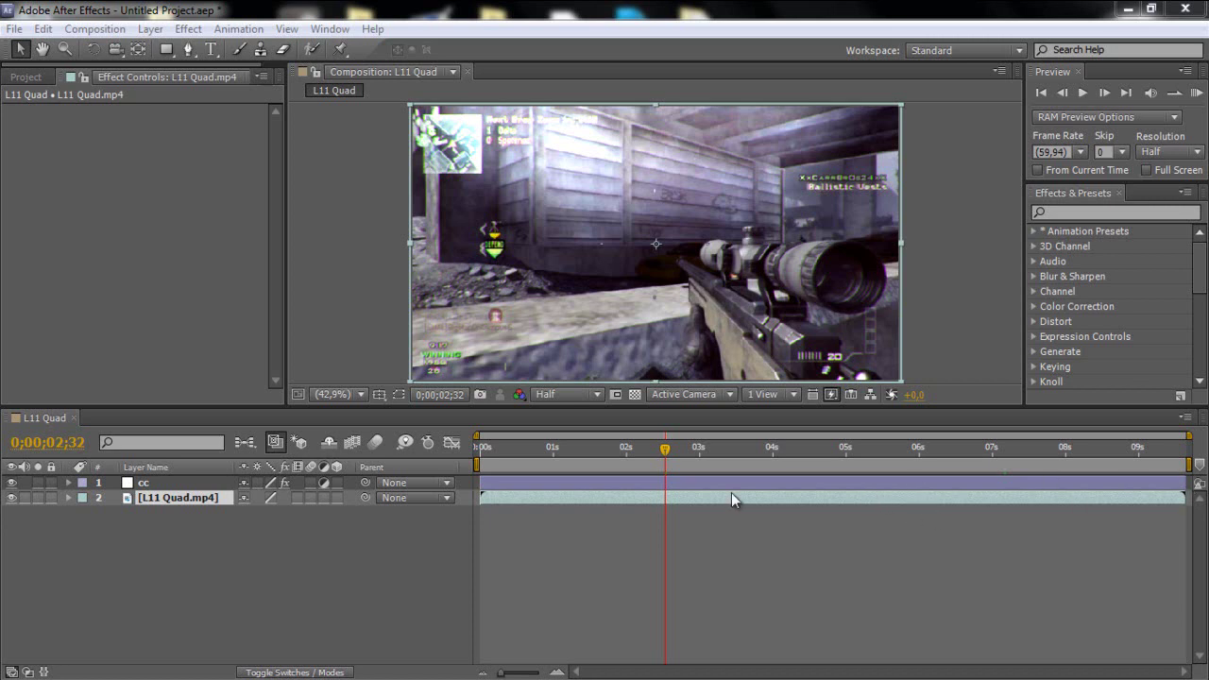
# Scrub the gameplay clip to locate the sniper shots around 3–4 seconds.
pyautogui.click(732, 454)
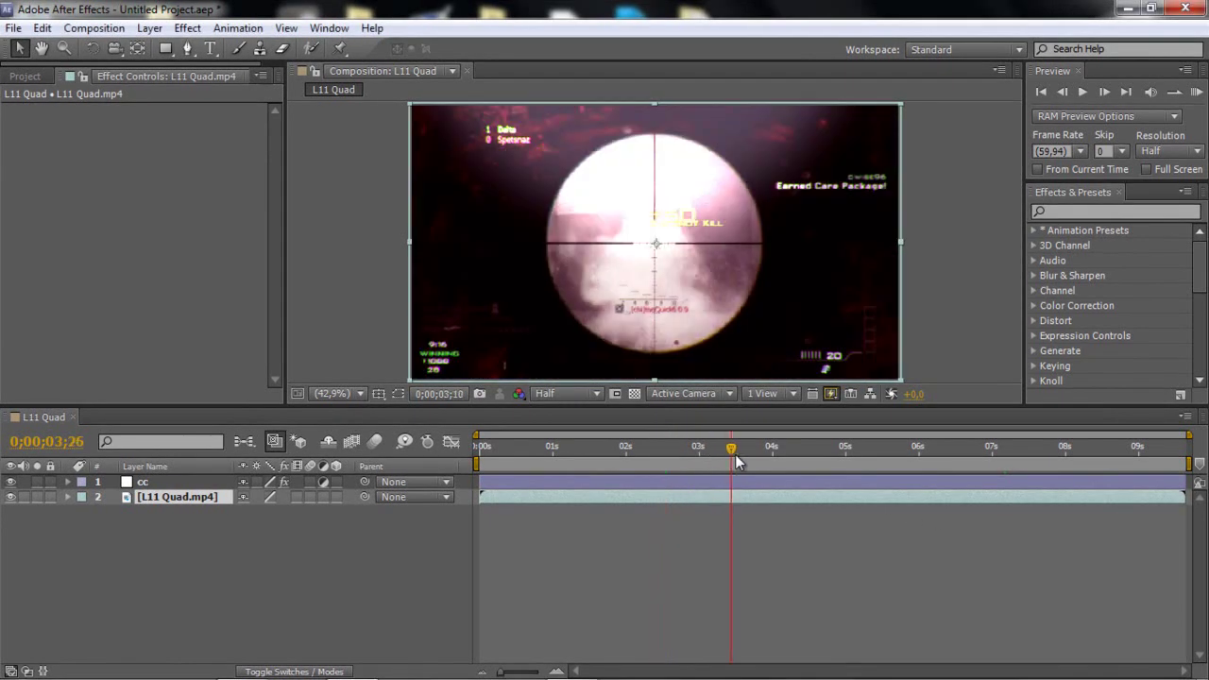
pyautogui.moveTo(735, 461); pyautogui.dragTo(761, 453)
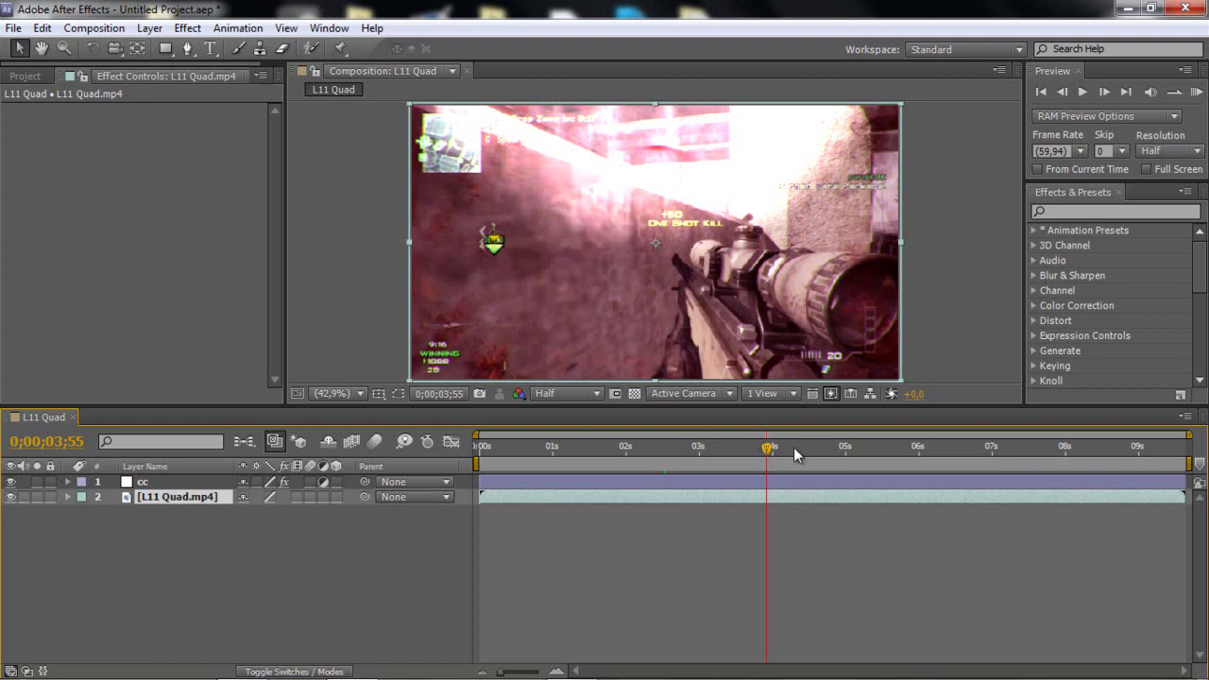
pyautogui.click(819, 451)
pyautogui.moveTo(821, 460); pyautogui.dragTo(690, 474)
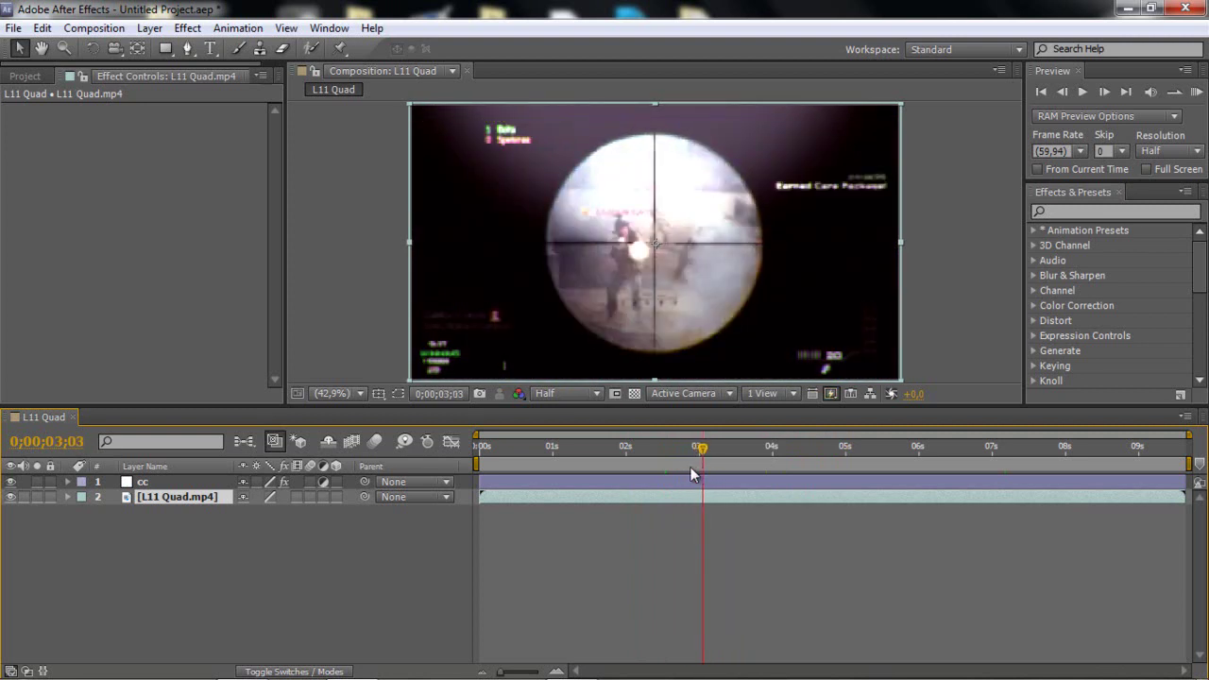
# Add Adjustment Layer 3 above the cc and L11 Quad.mp4 layers via Layer > New.
pyautogui.click(149, 29)
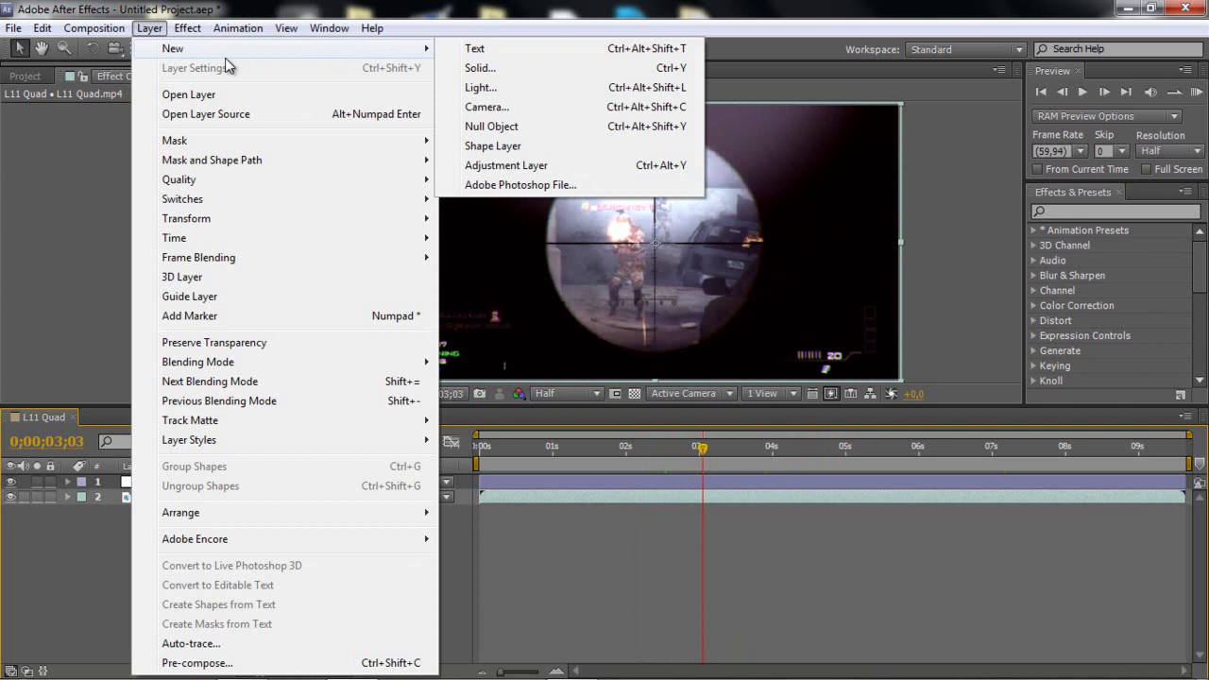
pyautogui.moveTo(156, 48)
pyautogui.click(482, 164)
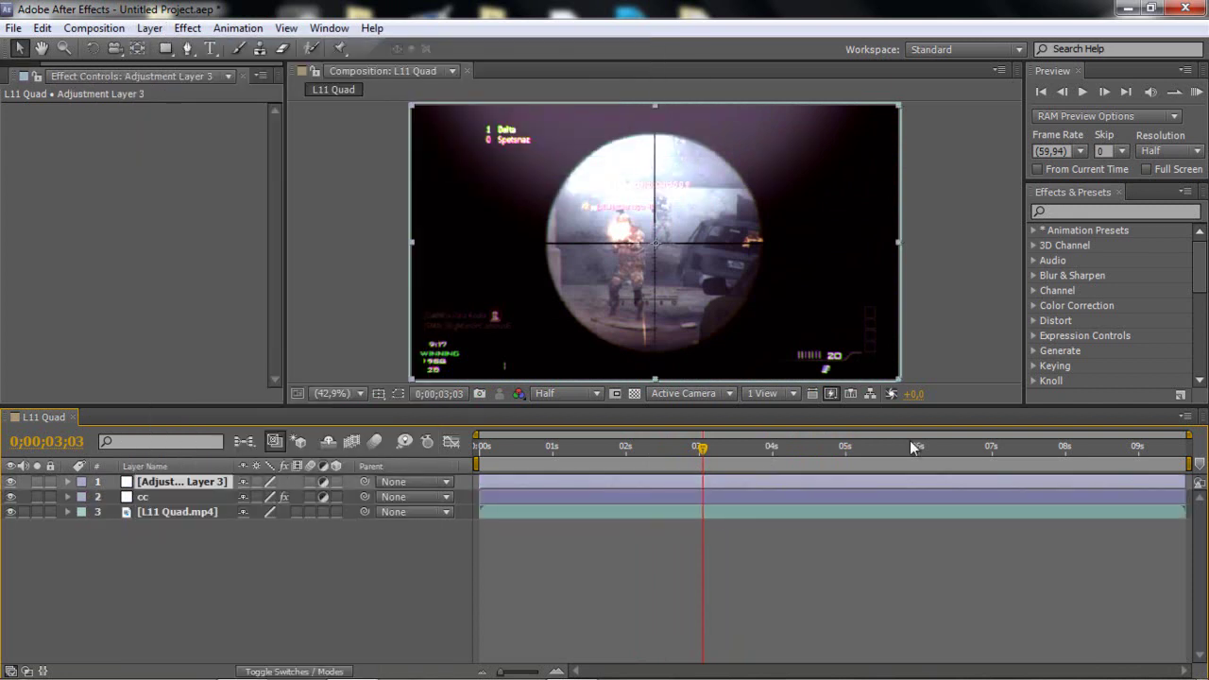
# Search 'wave' in Effects & Presets and apply Wave Warp to Adjustment Layer 3, checking other frames.
pyautogui.click(1115, 213)
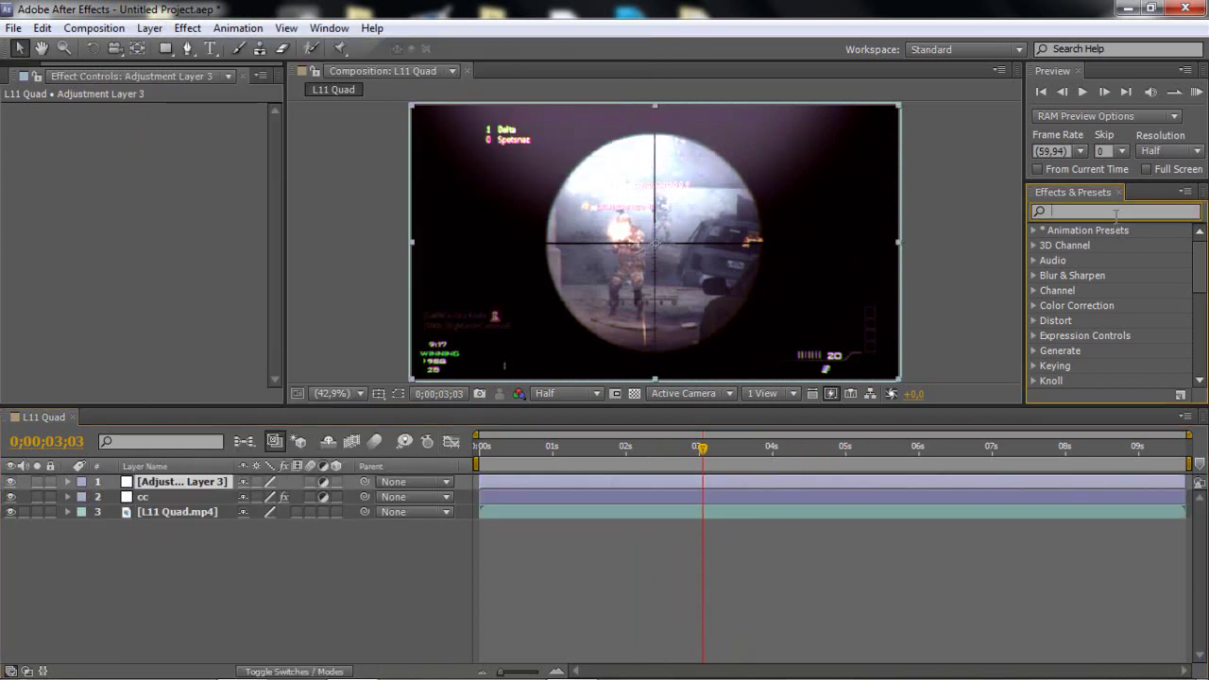
pyautogui.write('w')
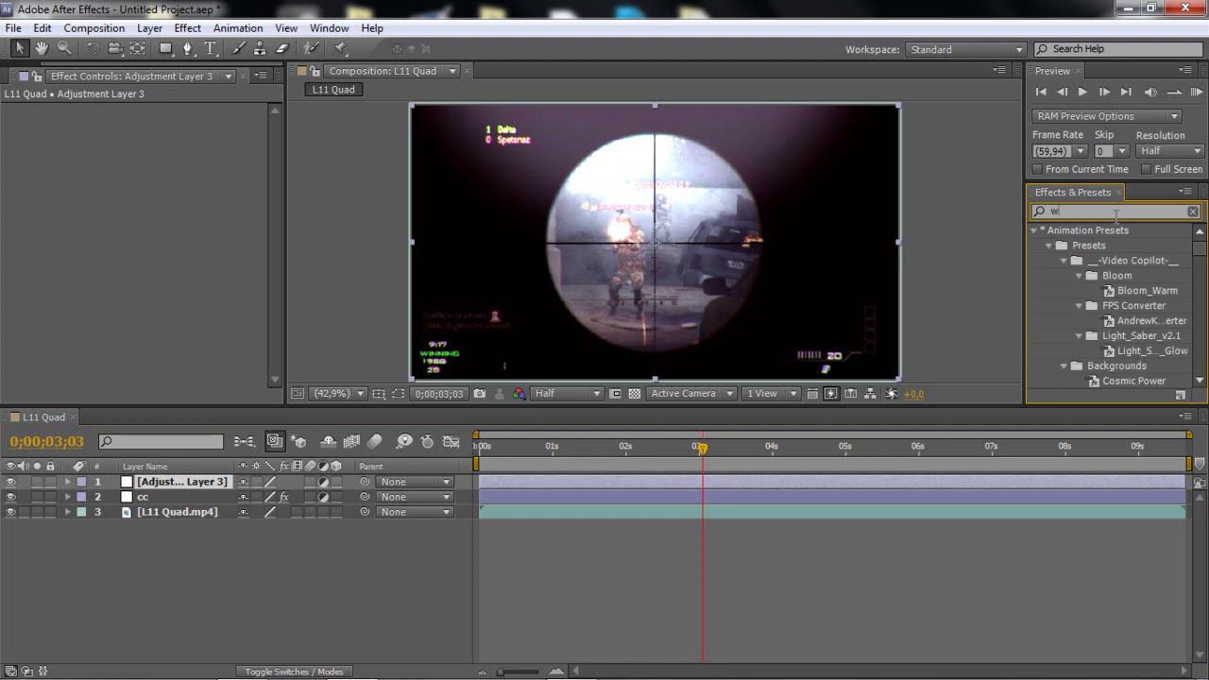
pyautogui.write('ave')
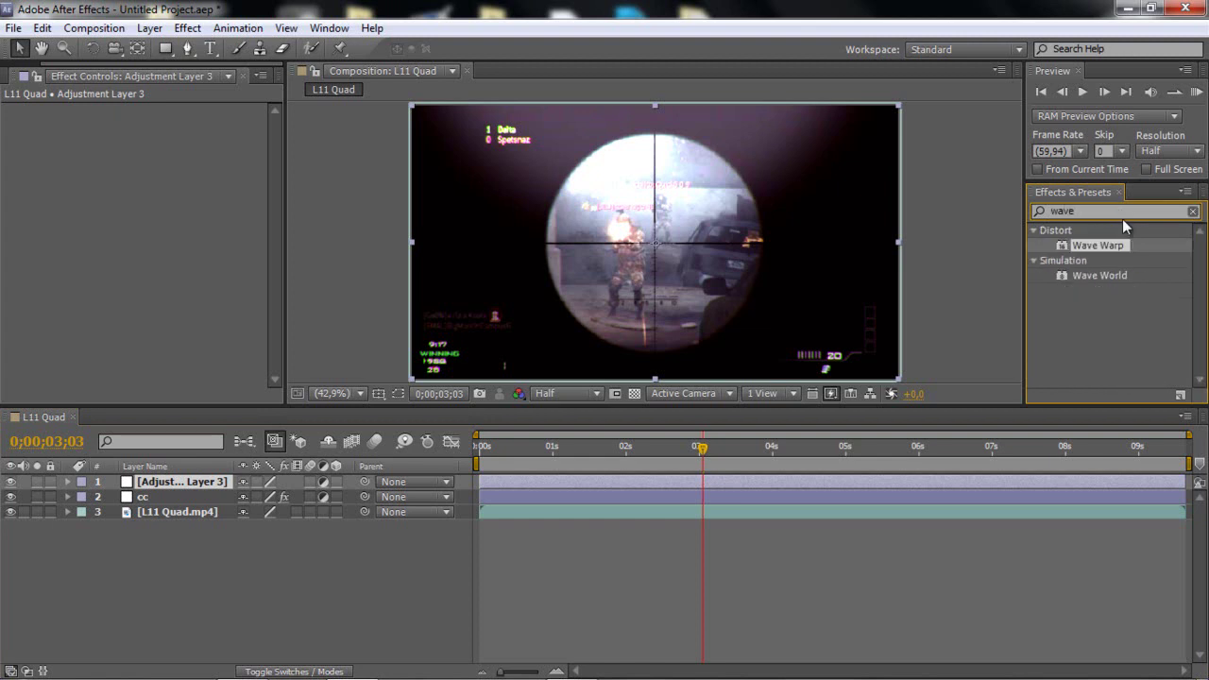
pyautogui.moveTo(1077, 247); pyautogui.dragTo(666, 483)
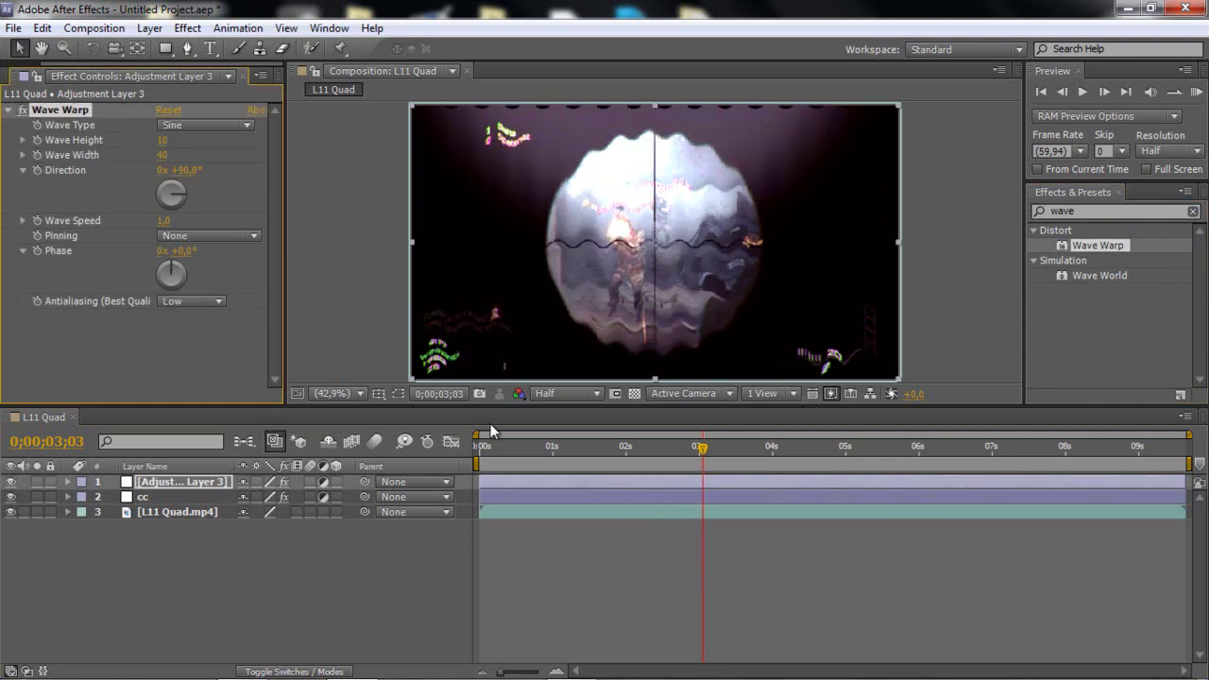
pyautogui.moveTo(683, 441); pyautogui.dragTo(664, 484)
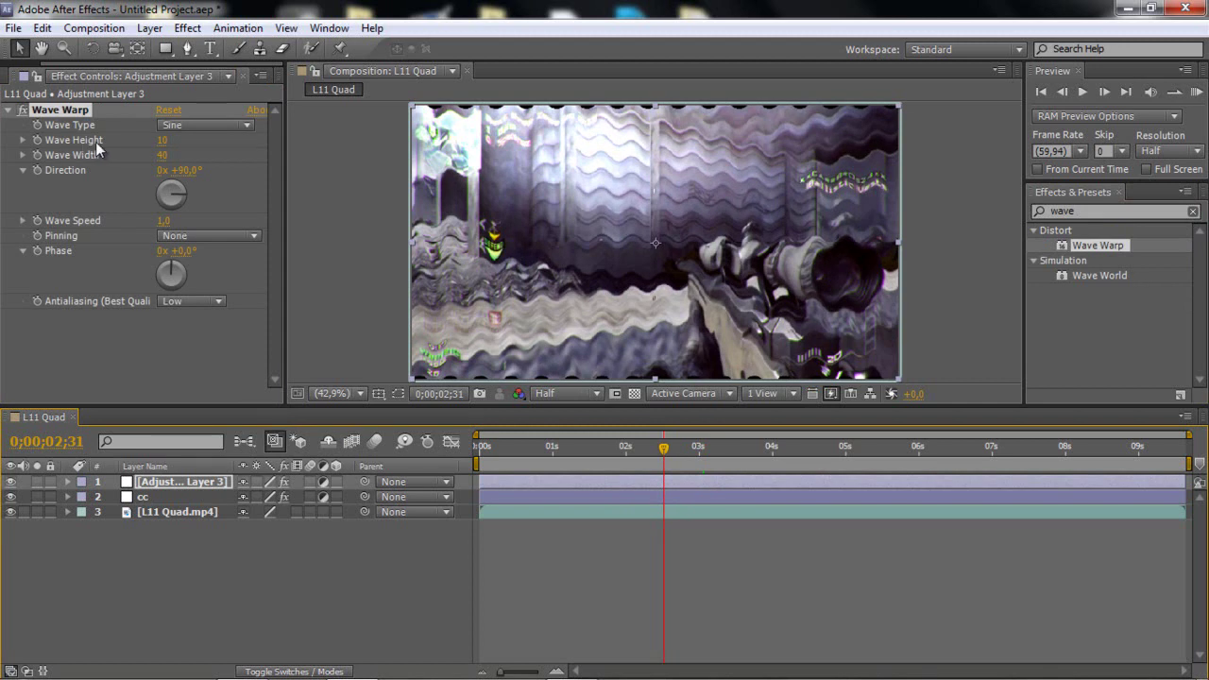
# Enter a Wave Height of 7 and a Wave Width of 5 in Effect Controls.
pyautogui.click(162, 141)
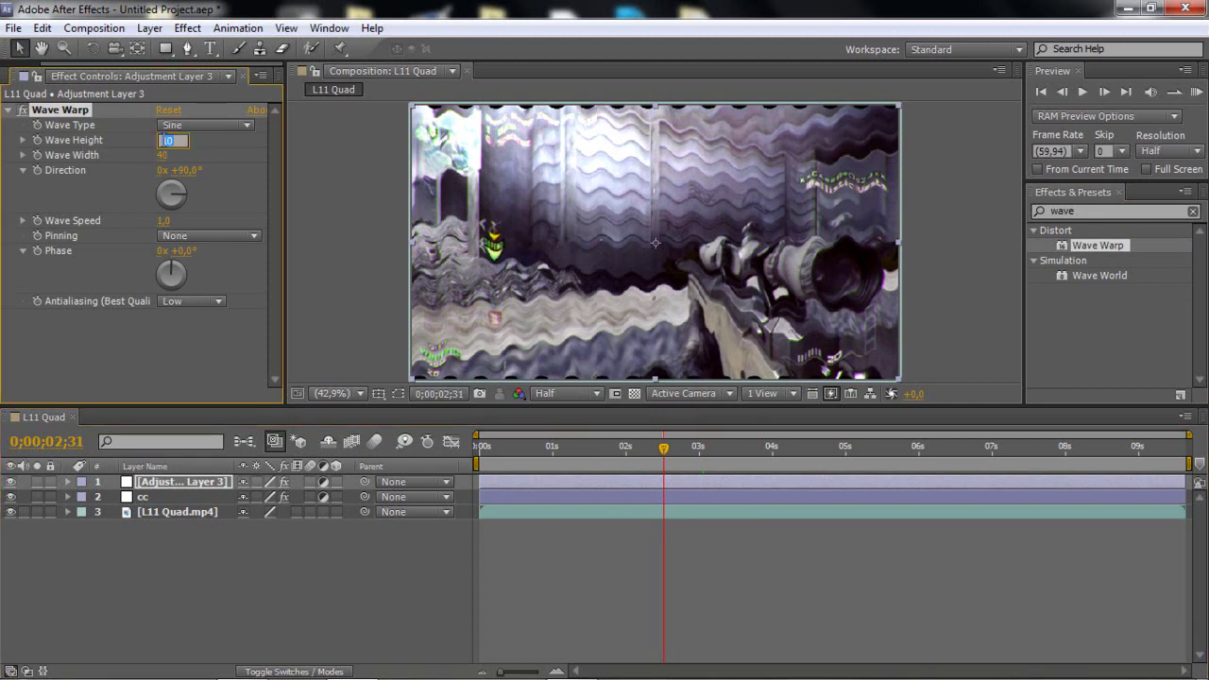
pyautogui.write('7')
pyautogui.click(206, 138)
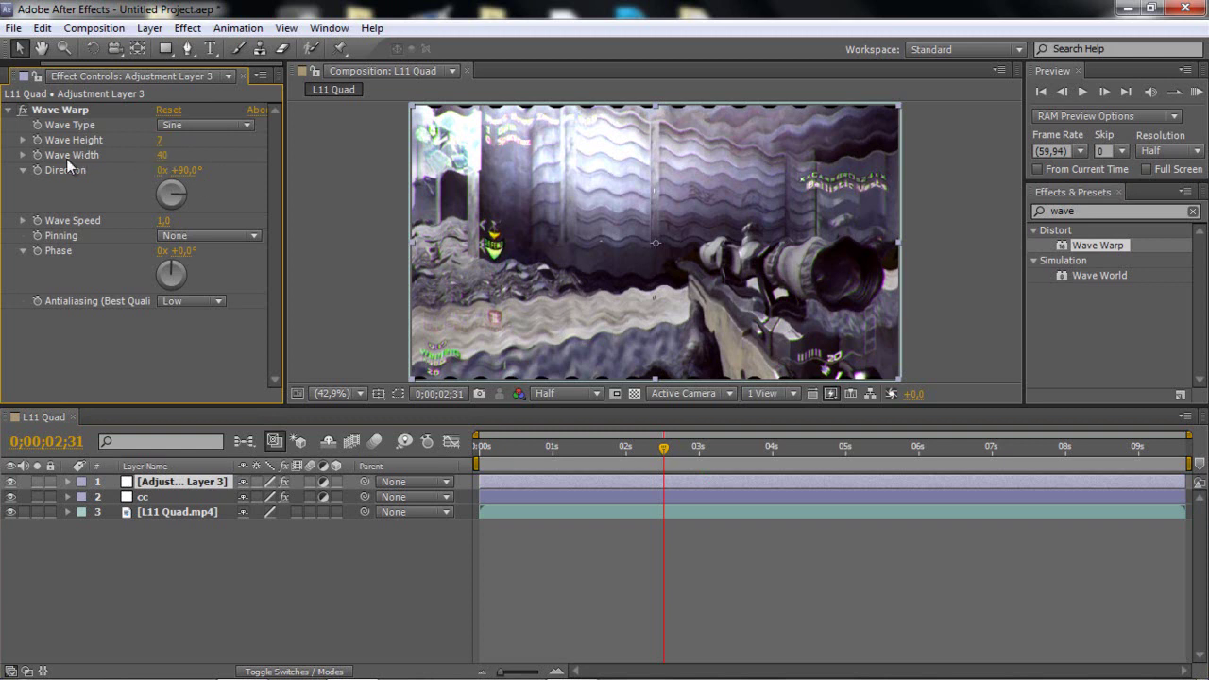
pyautogui.click(162, 154)
pyautogui.write('5')
pyautogui.click(230, 166)
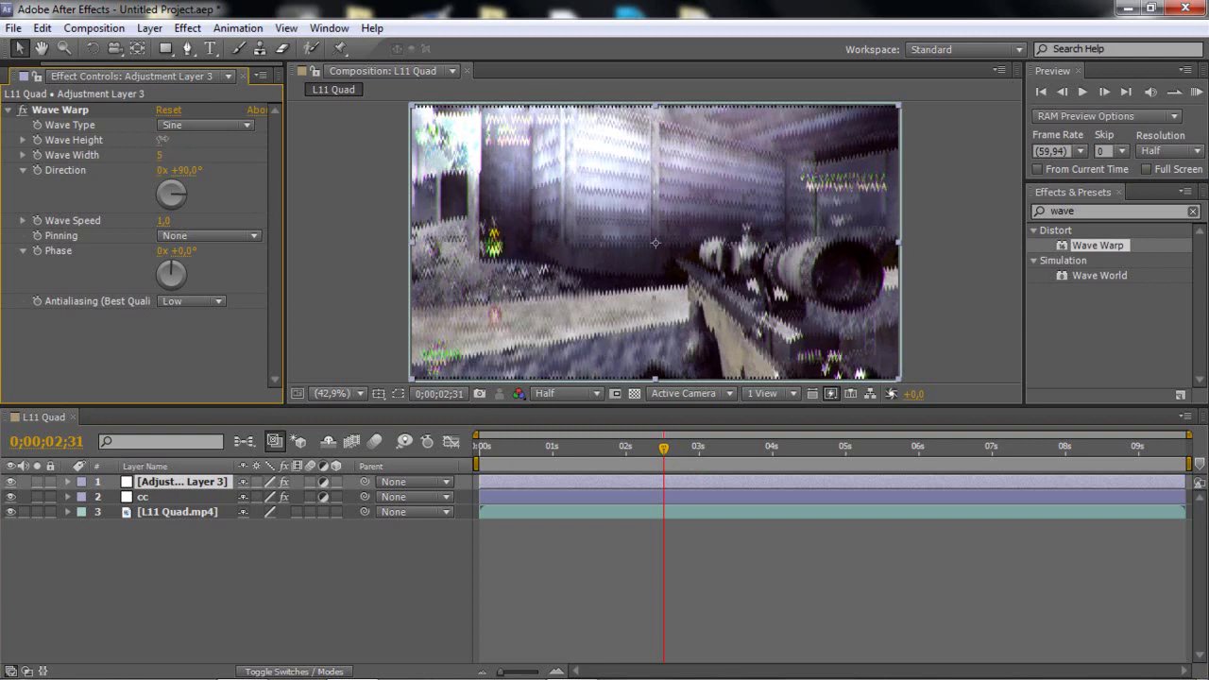
pyautogui.moveTo(167, 138); pyautogui.dragTo(166, 142)
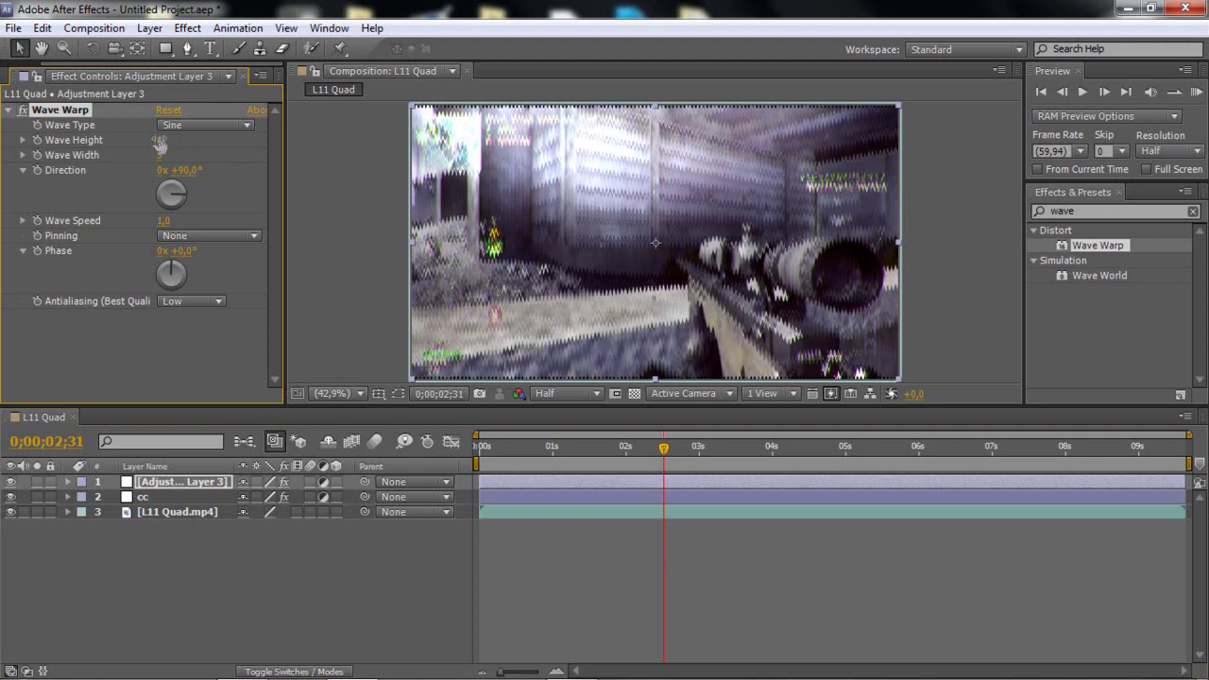
# Re-enter Wave Height 7 and adjust Wave Width until it settles at 6.
pyautogui.click(163, 141)
pyautogui.write('7')
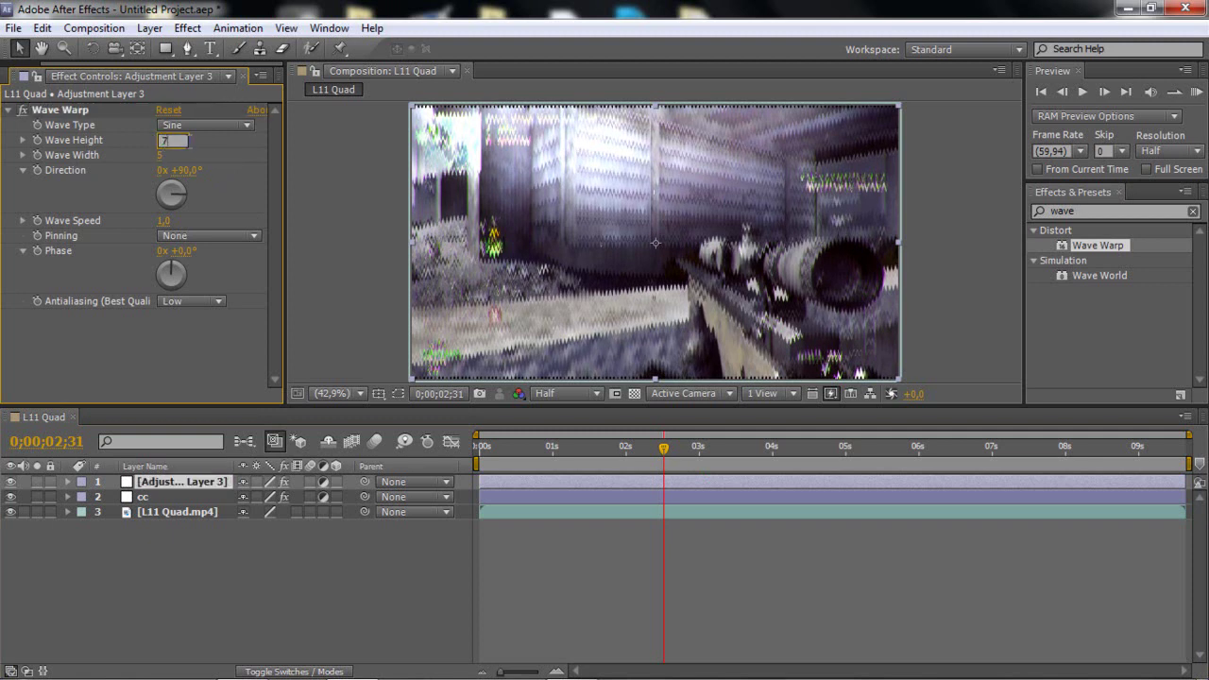
pyautogui.press('Return')
pyautogui.moveTo(159, 162); pyautogui.dragTo(165, 160)
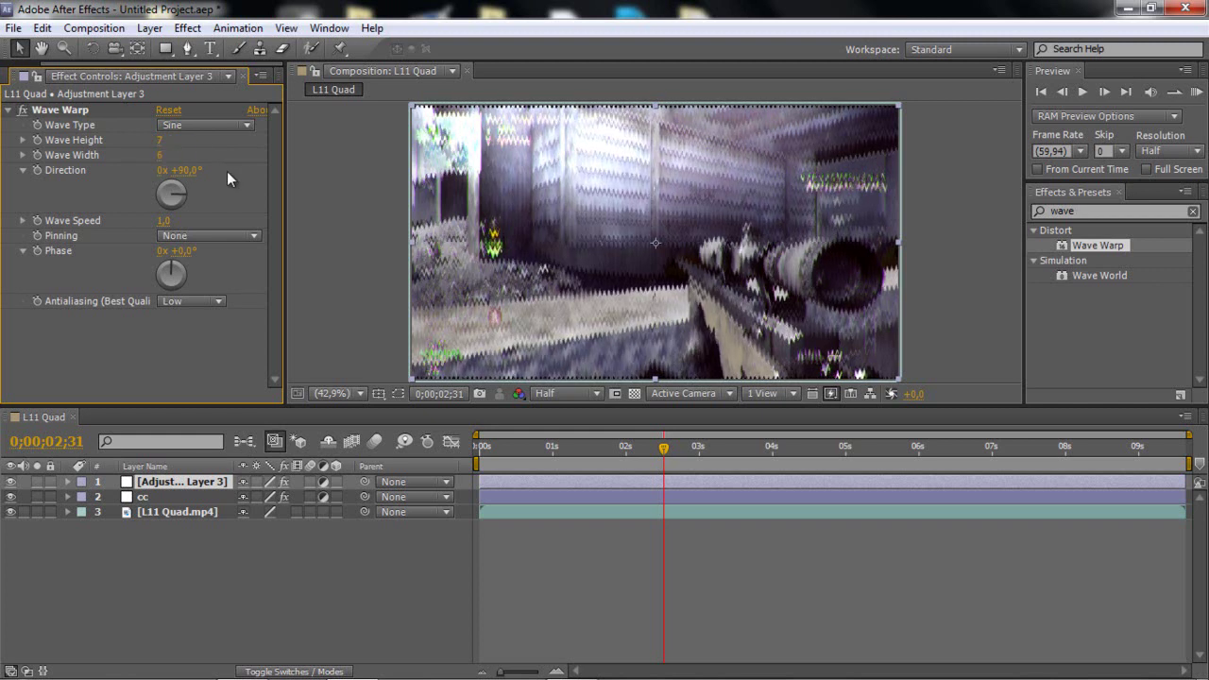
pyautogui.click(189, 170)
pyautogui.click(159, 155)
pyautogui.write('5')
pyautogui.press('BackSpace')
pyautogui.press('BackSpace')
pyautogui.press('BackSpace')
pyautogui.write('5,5')
pyautogui.press('Return')
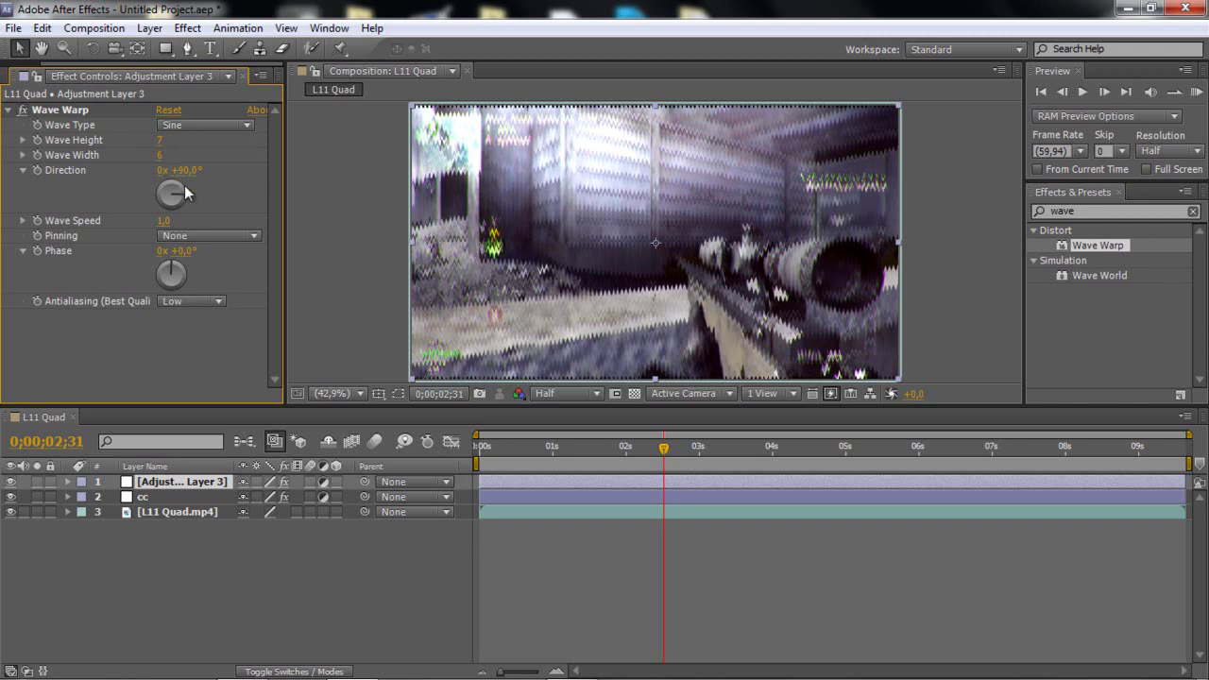
# Turn the Wave Warp Direction to 0x+0.0° and set Antialiasing to High.
pyautogui.moveTo(178, 196); pyautogui.dragTo(173, 158)
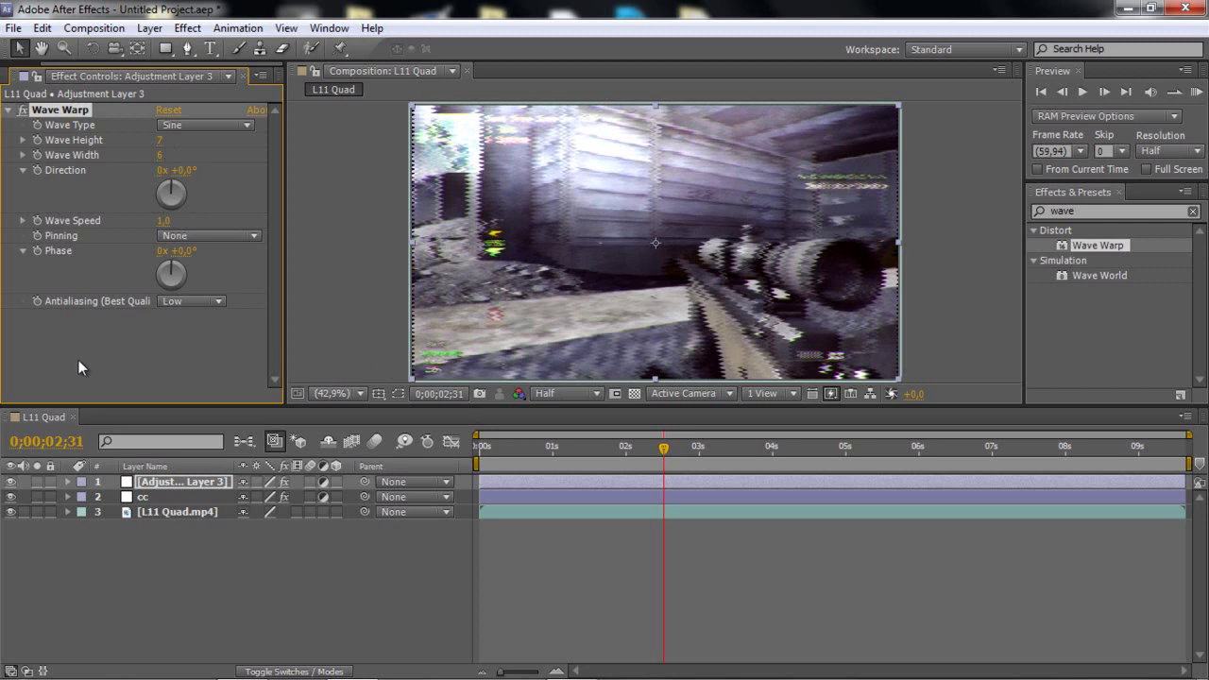
pyautogui.click(192, 302)
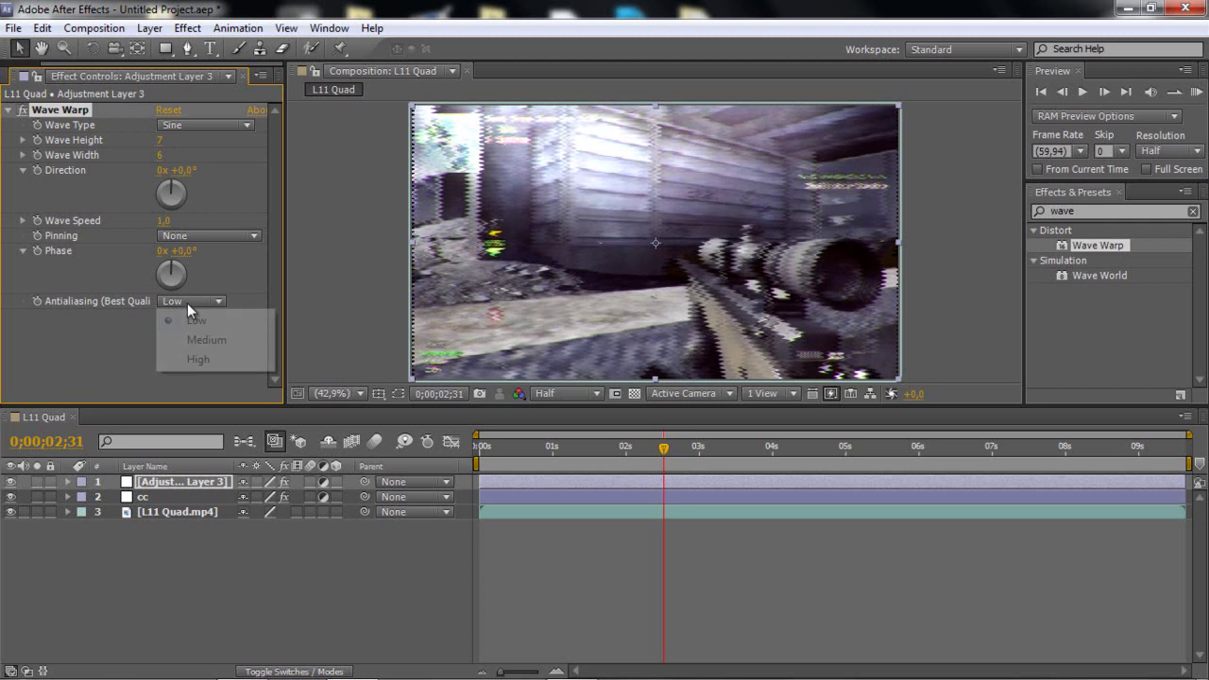
pyautogui.click(200, 360)
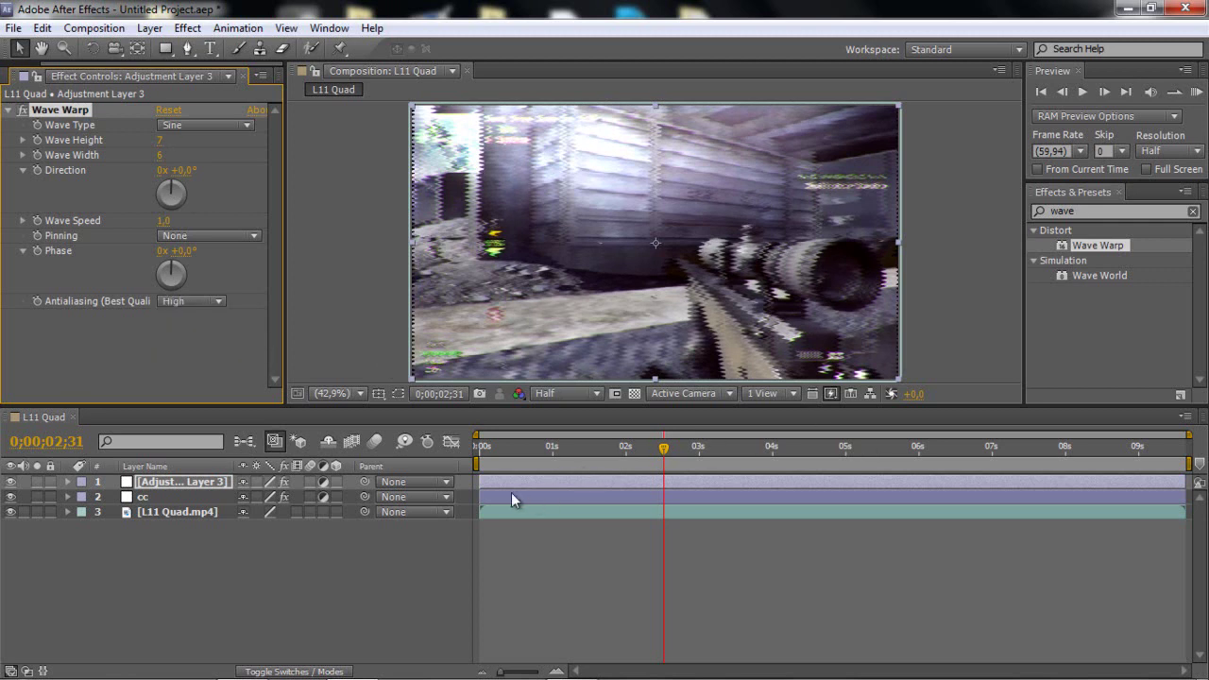
pyautogui.click(203, 483)
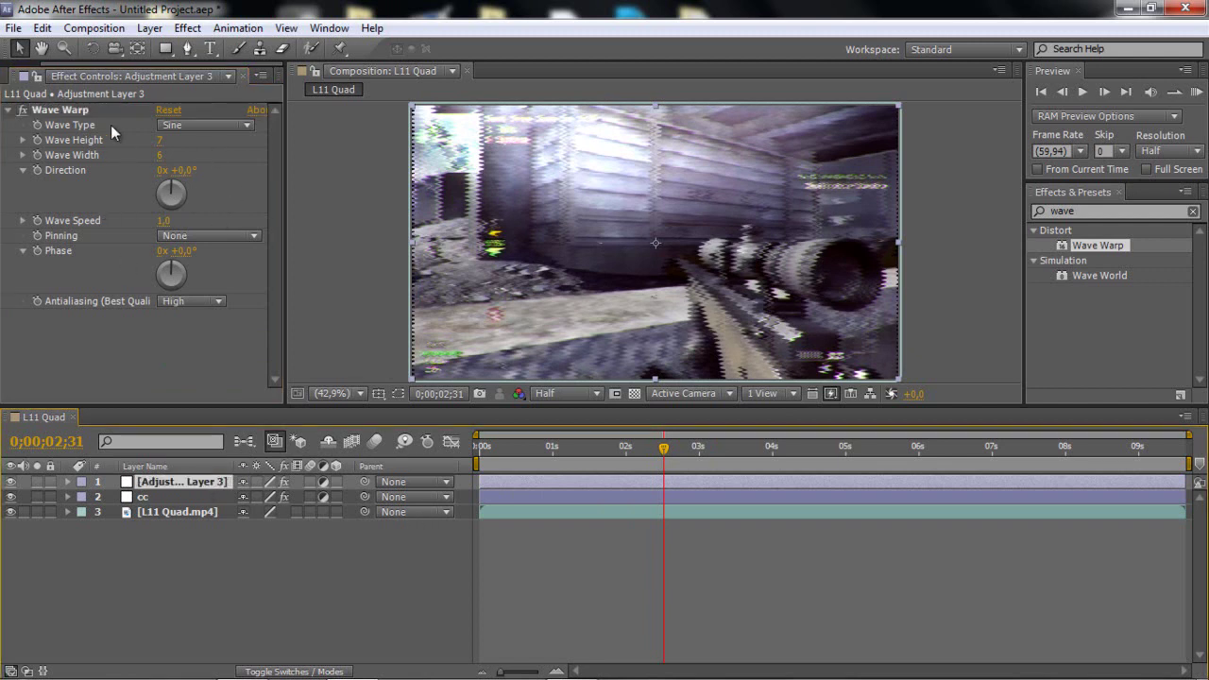
# Set Wave Height to 0, move to the sniper shot, and start keyframing Wave Height.
pyautogui.click(164, 140)
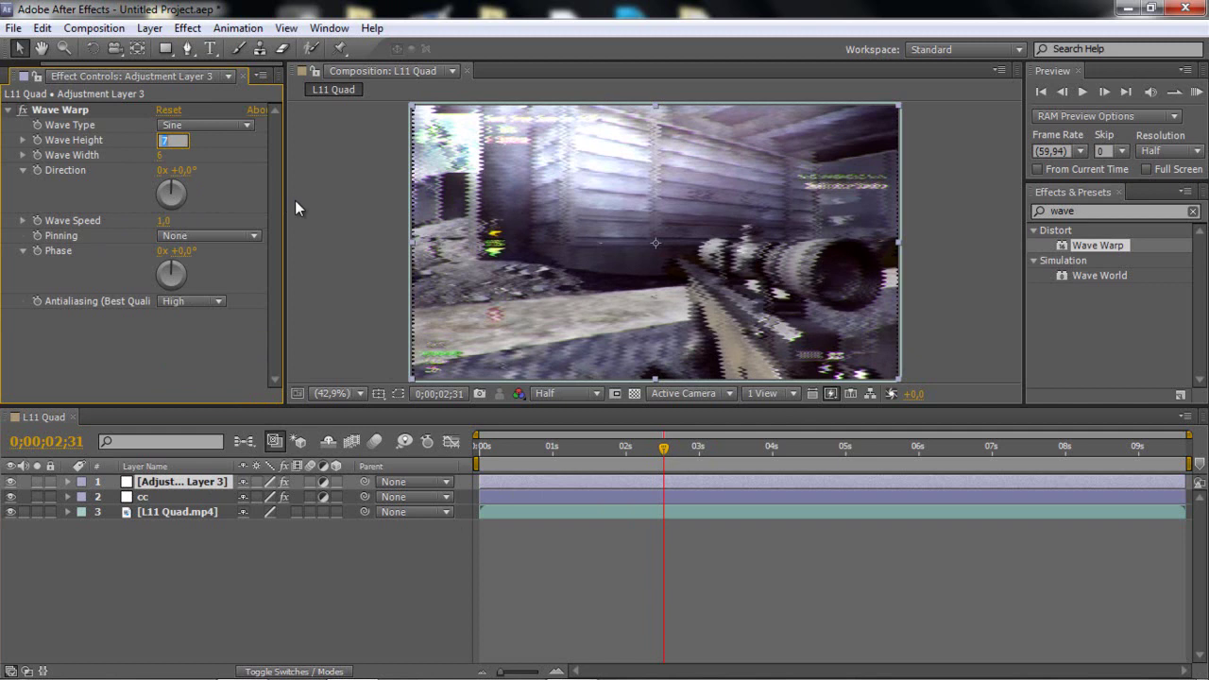
pyautogui.click(237, 159)
pyautogui.moveTo(683, 448); pyautogui.dragTo(715, 451)
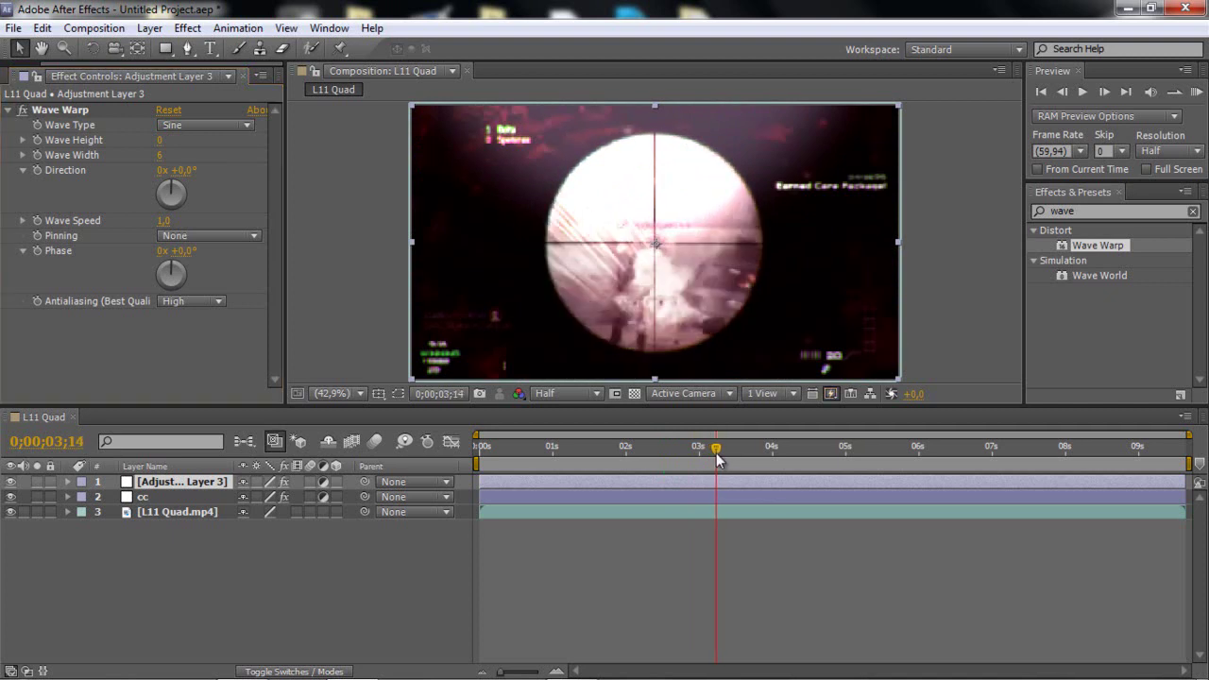
pyautogui.click(36, 140)
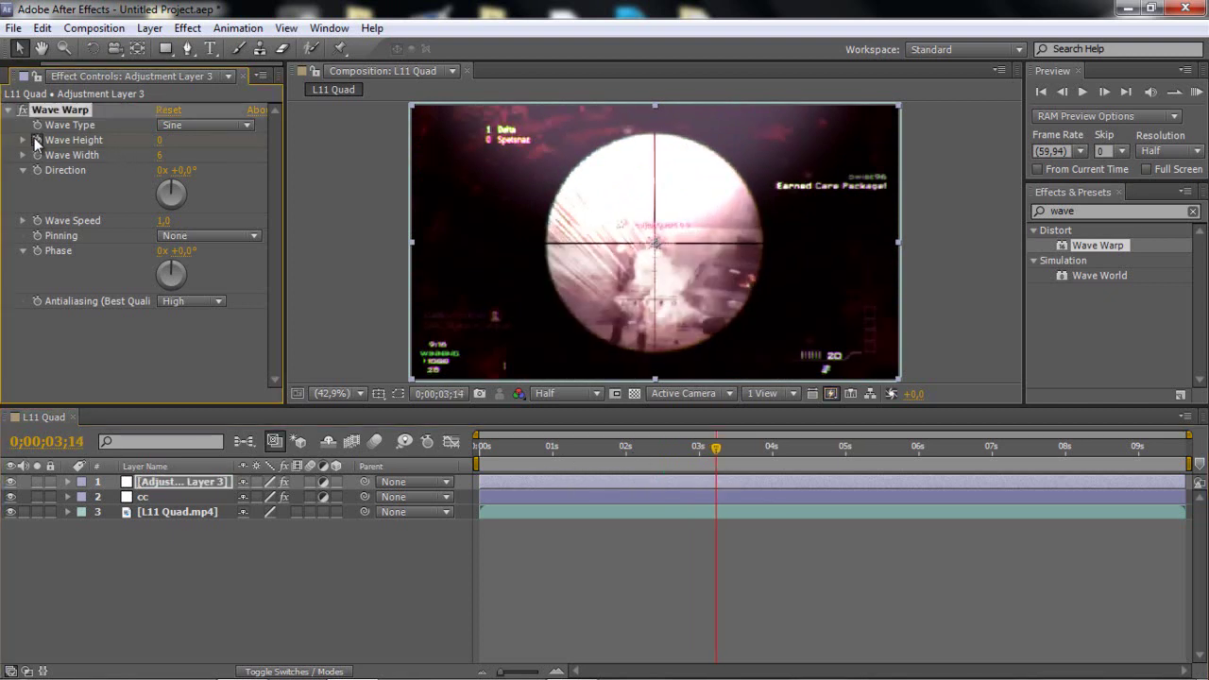
# Advance four frames to 0;00;03;18 and key Wave Height at 5, revealing keyframes with U.
pyautogui.click(1103, 93)
pyautogui.click(1102, 94)
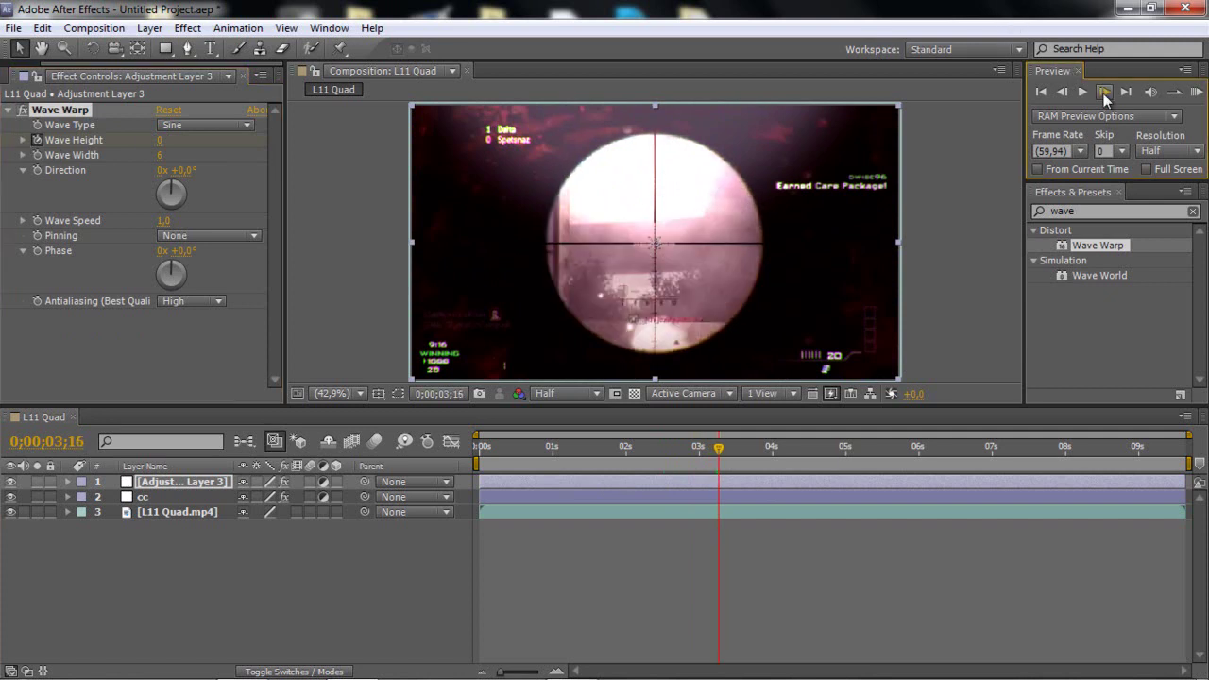
pyautogui.click(1103, 93)
pyautogui.click(1103, 94)
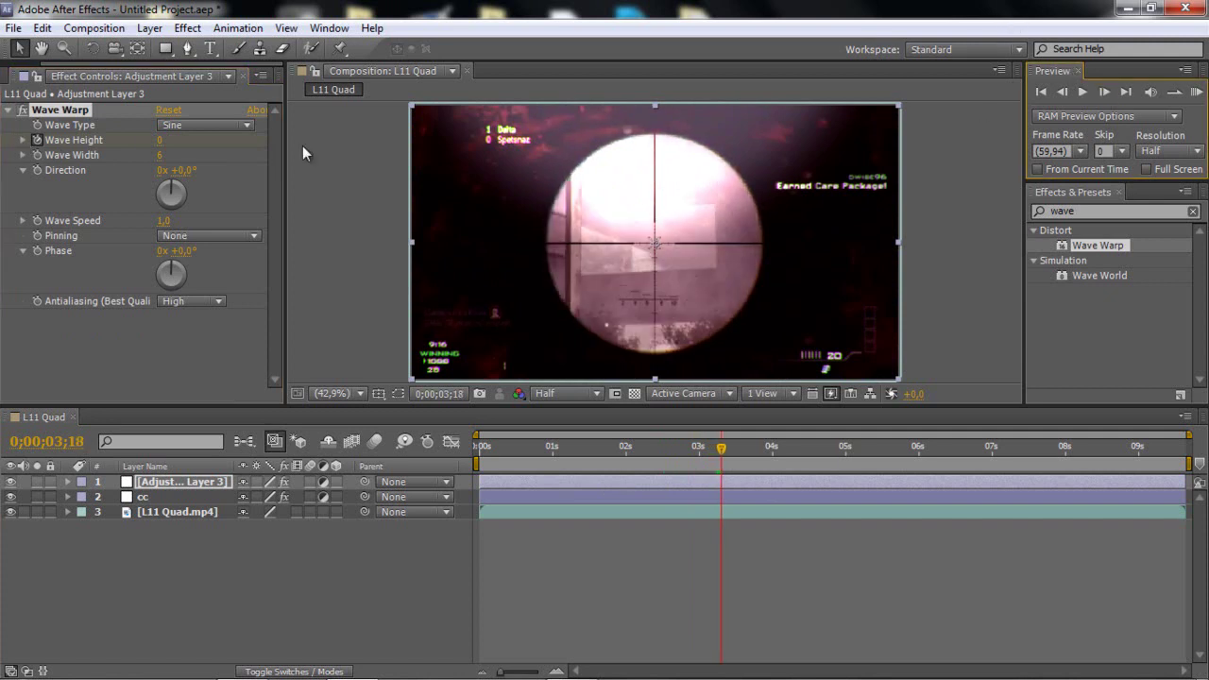
pyautogui.click(161, 141)
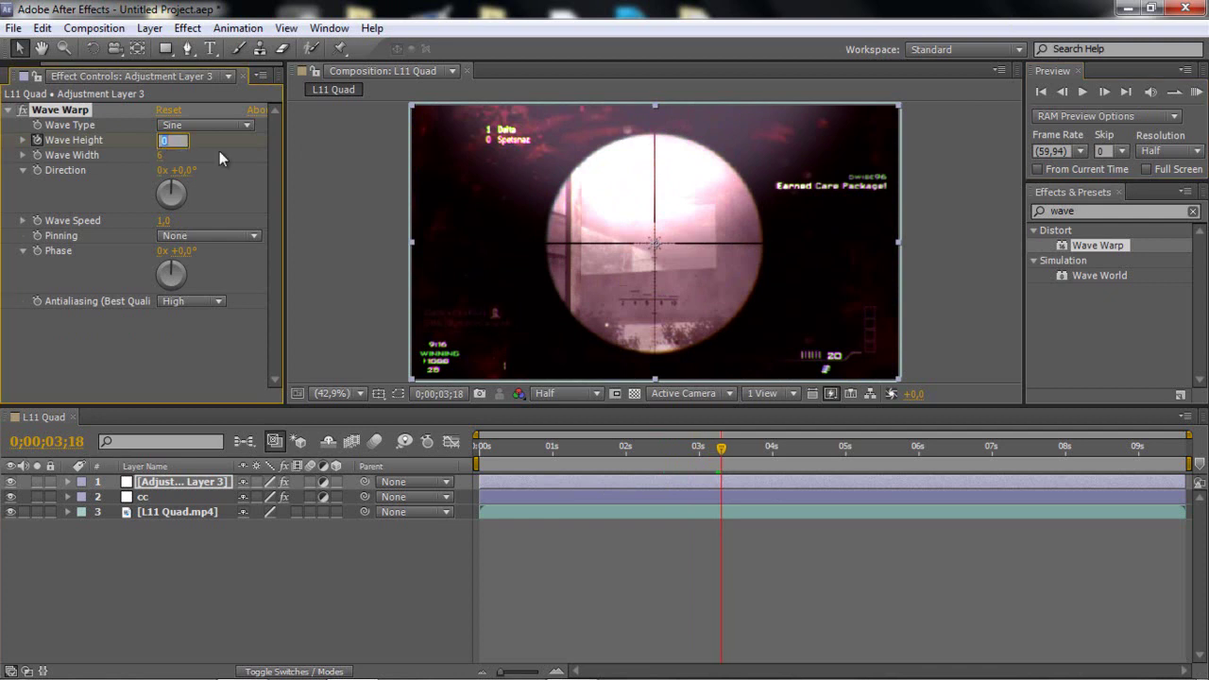
pyautogui.write('6')
pyautogui.press('Return')
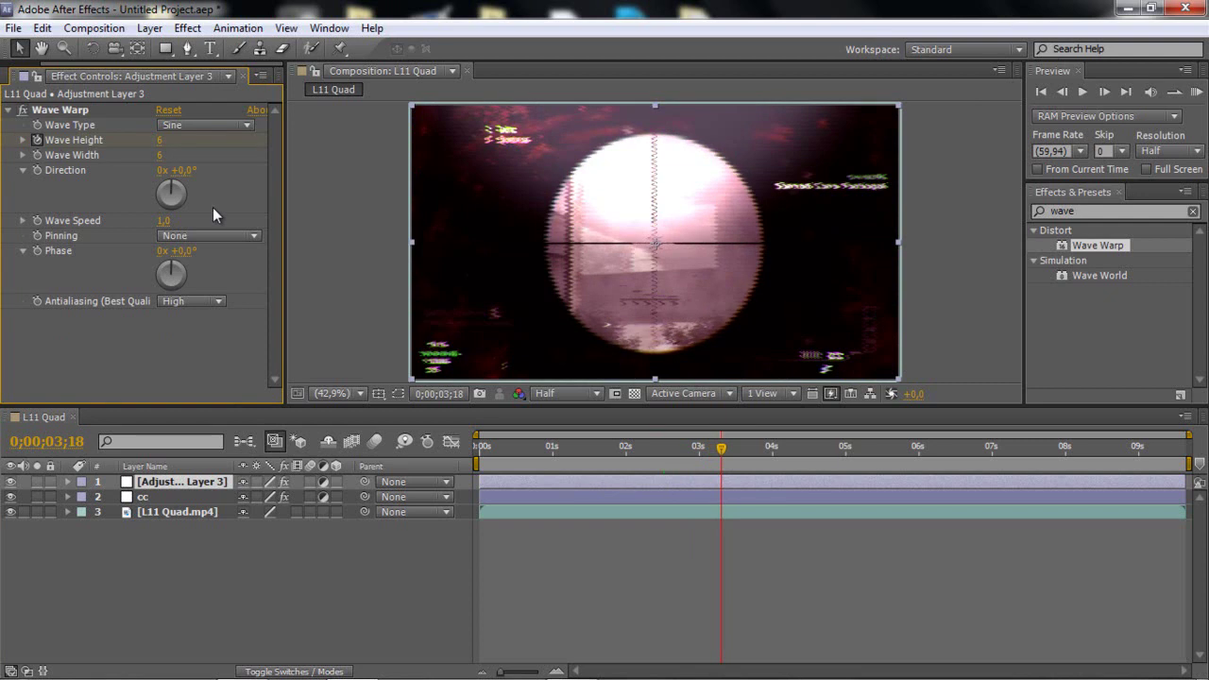
pyautogui.click(162, 141)
pyautogui.write('5')
pyautogui.press('Return')
pyautogui.press('u')
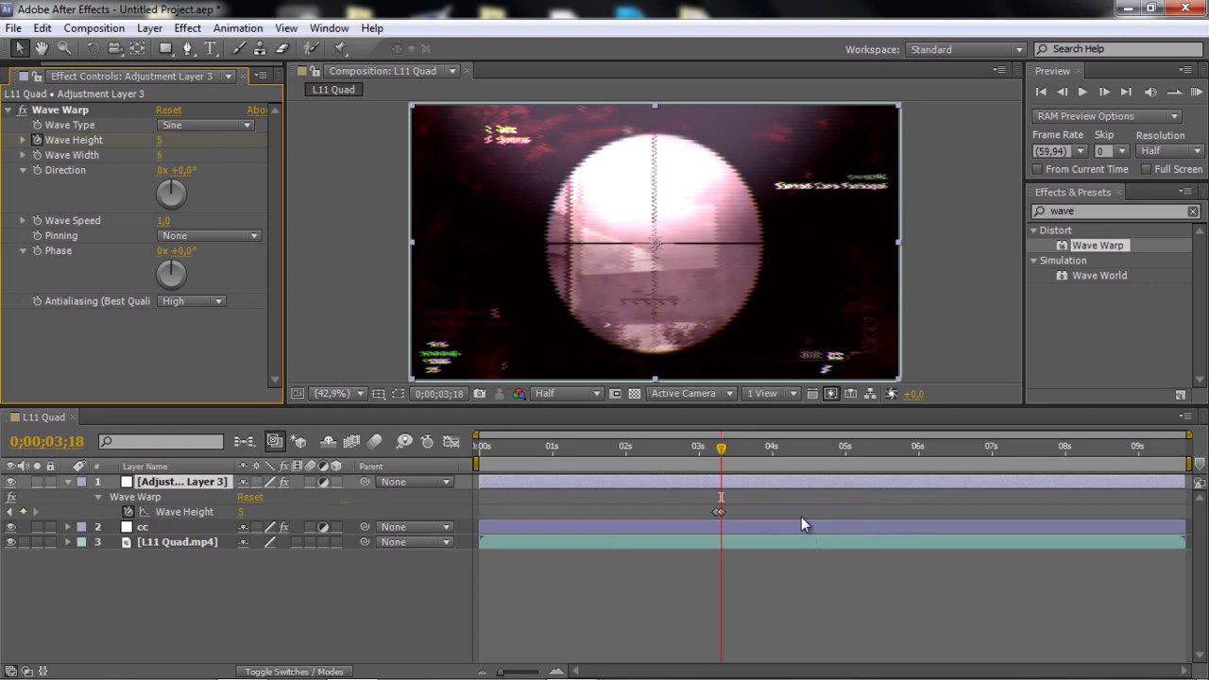
pyautogui.press('space')
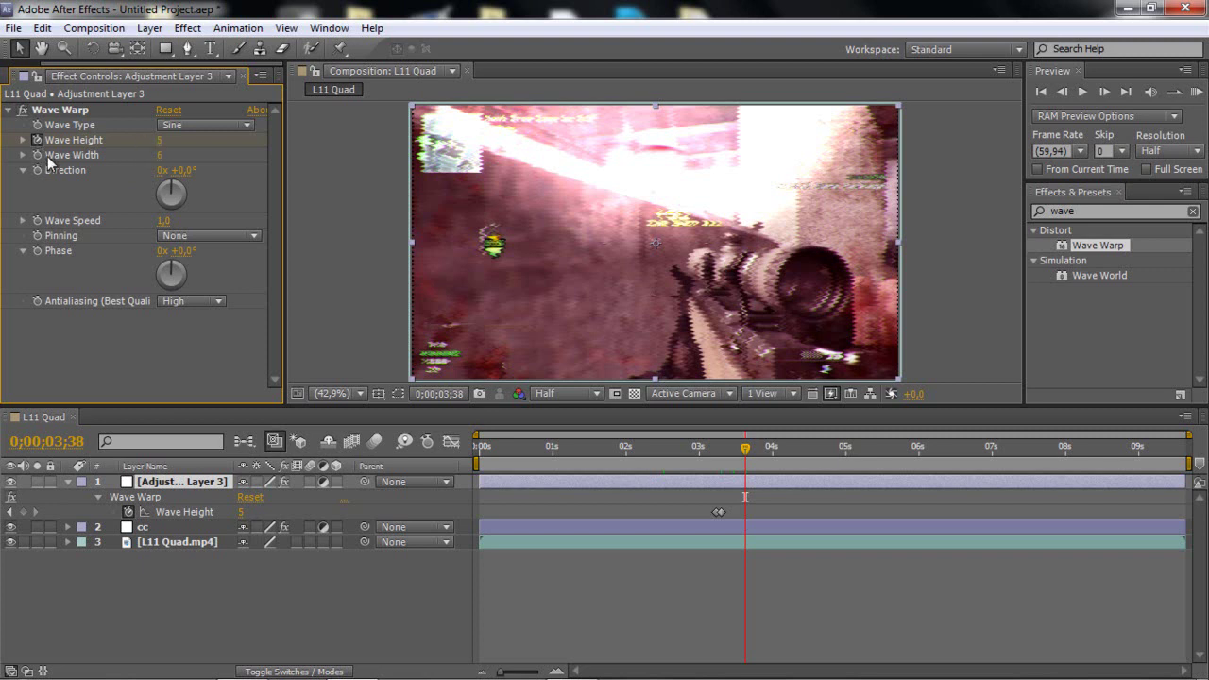
# Add a Wave Height keyframe of 0 at 0;00;03;38.
pyautogui.click(163, 141)
pyautogui.write('0')
pyautogui.press('Return')
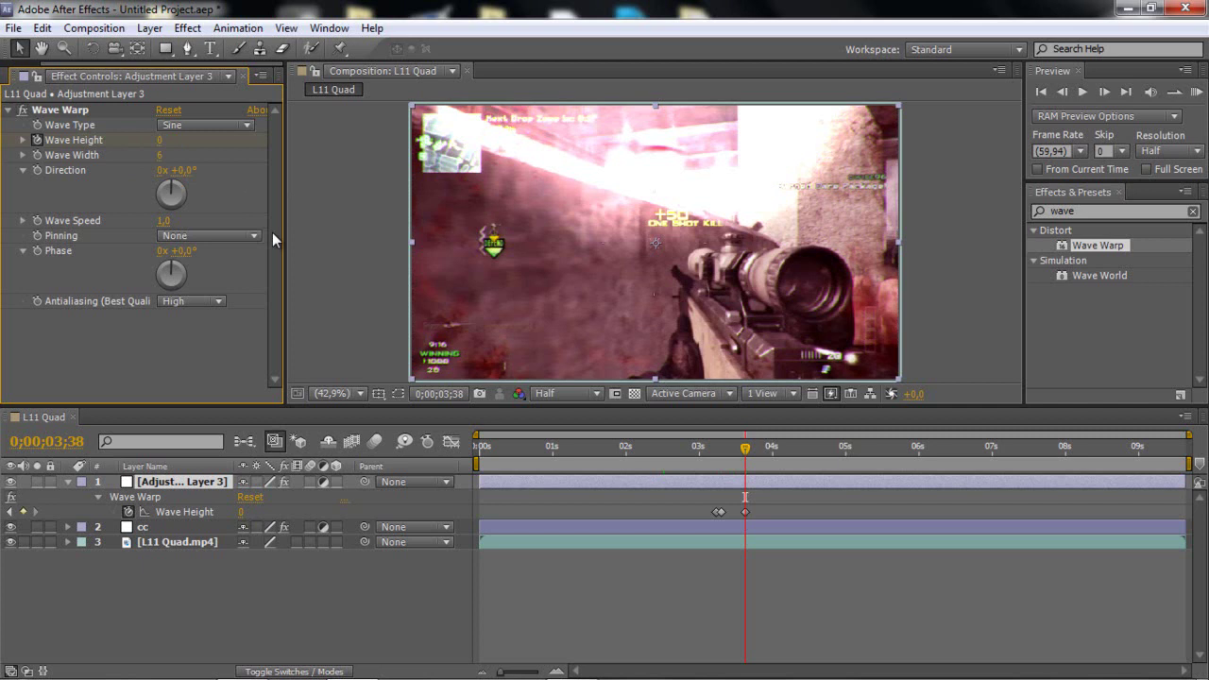
# Apply Easy Ease to both Wave Height keyframes, then deselect them.
pyautogui.moveTo(776, 513); pyautogui.dragTo(671, 505)
pyautogui.rightClick(718, 515)
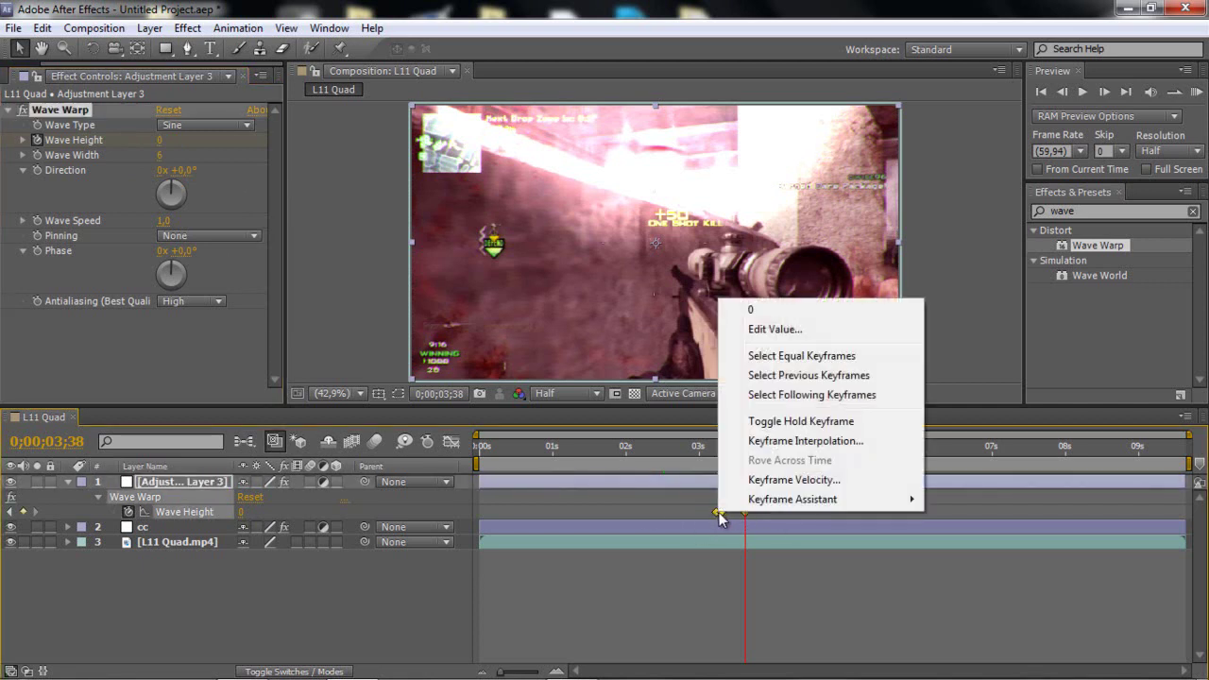
pyautogui.moveTo(777, 511)
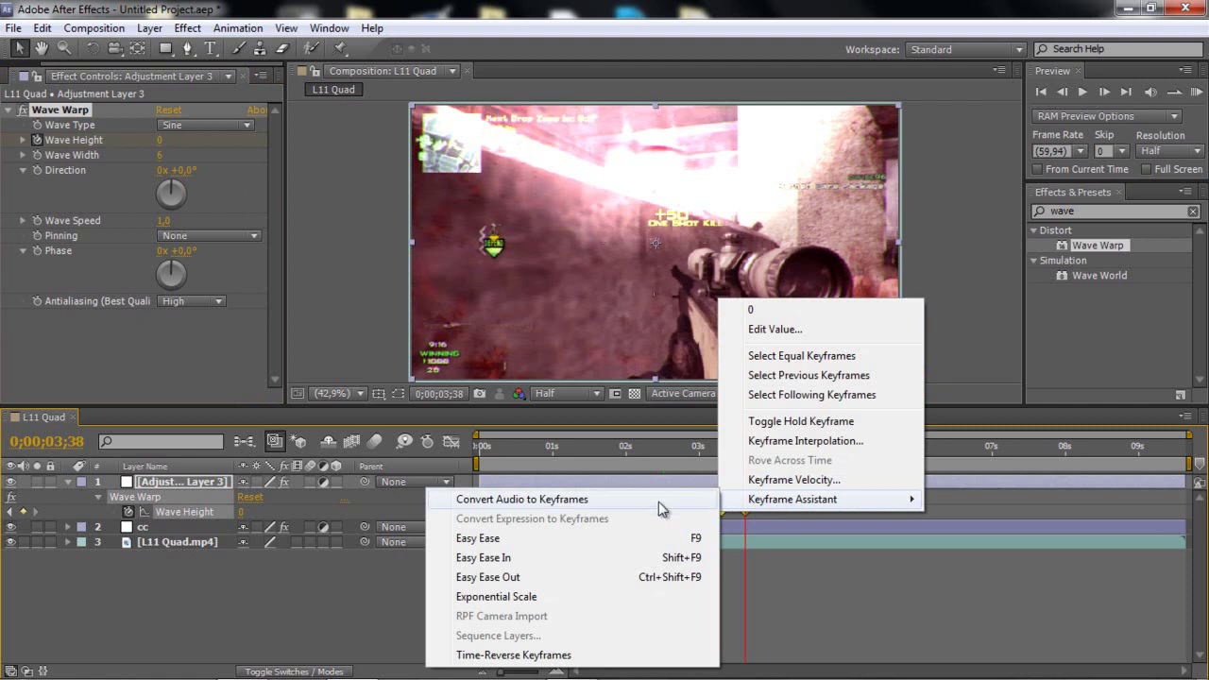
pyautogui.click(613, 539)
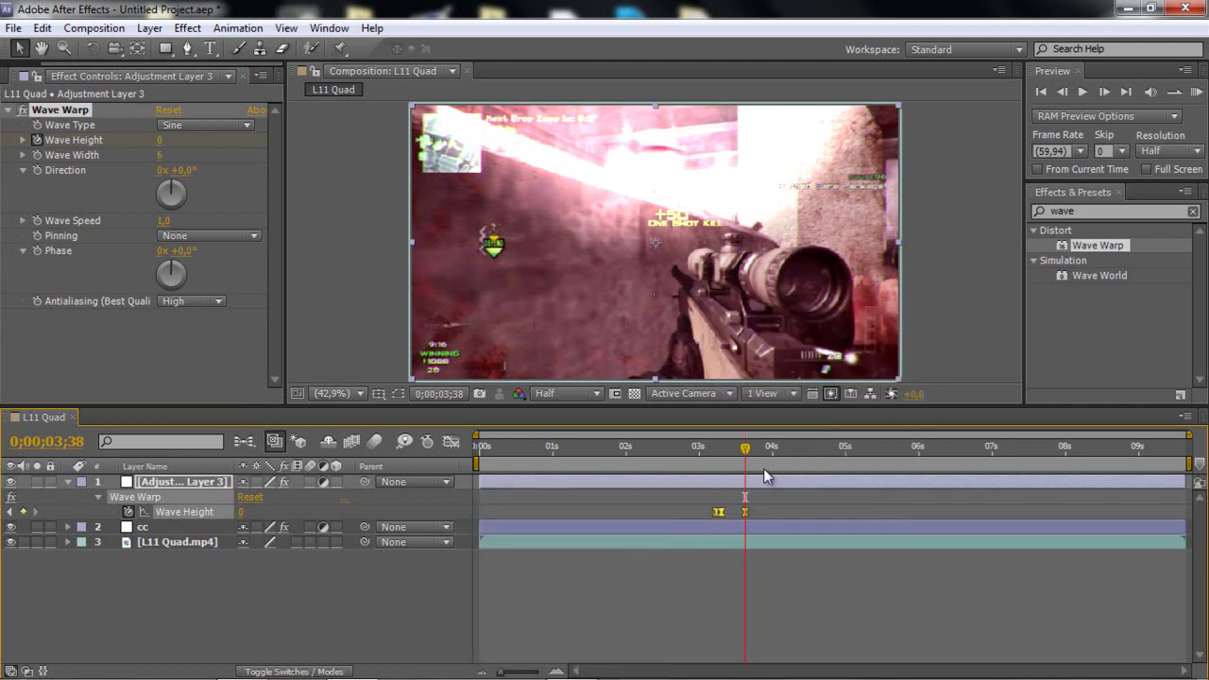
pyautogui.click(772, 505)
# Paste the eased Wave Height keyframe pair at the later shots near 4;33, 6;01 and 7;21.
pyautogui.moveTo(756, 460); pyautogui.dragTo(776, 457)
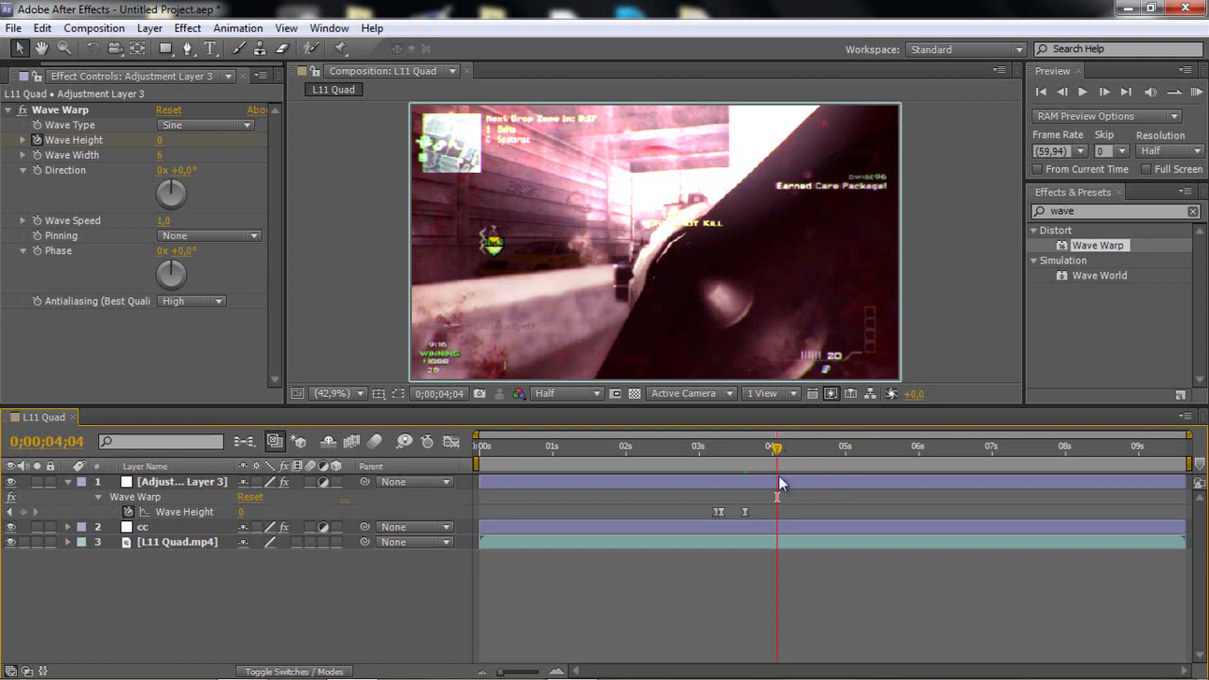
pyautogui.moveTo(771, 520); pyautogui.dragTo(687, 512)
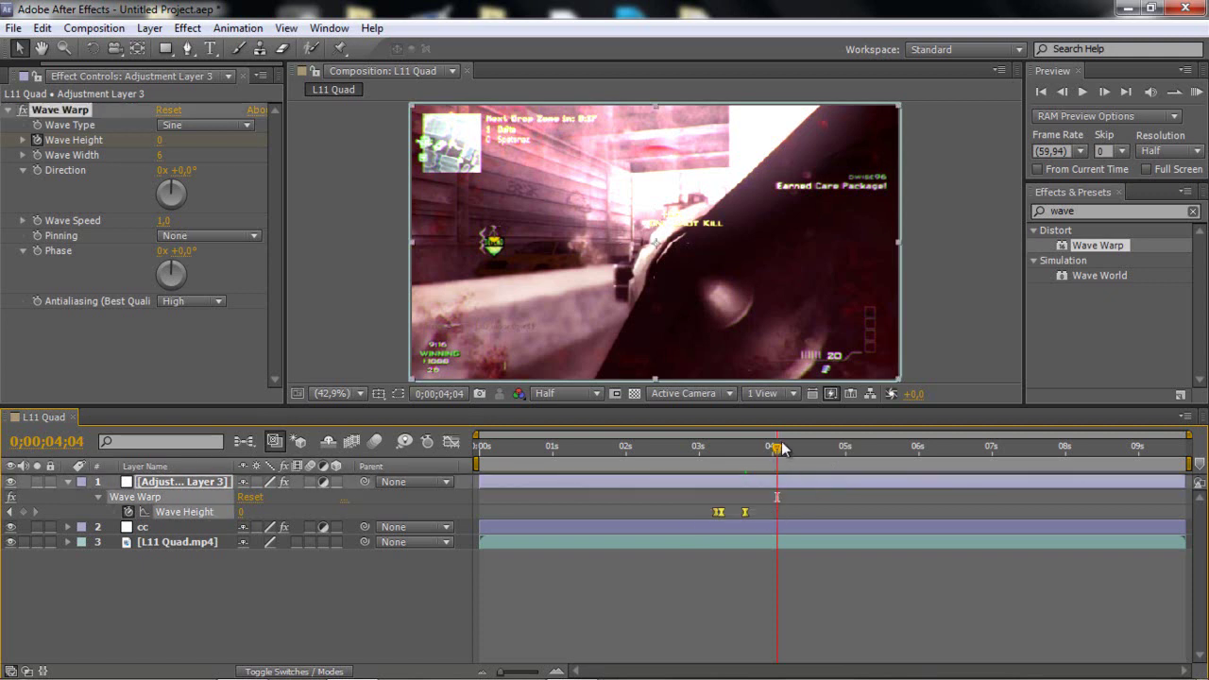
pyautogui.moveTo(776, 448); pyautogui.dragTo(816, 462)
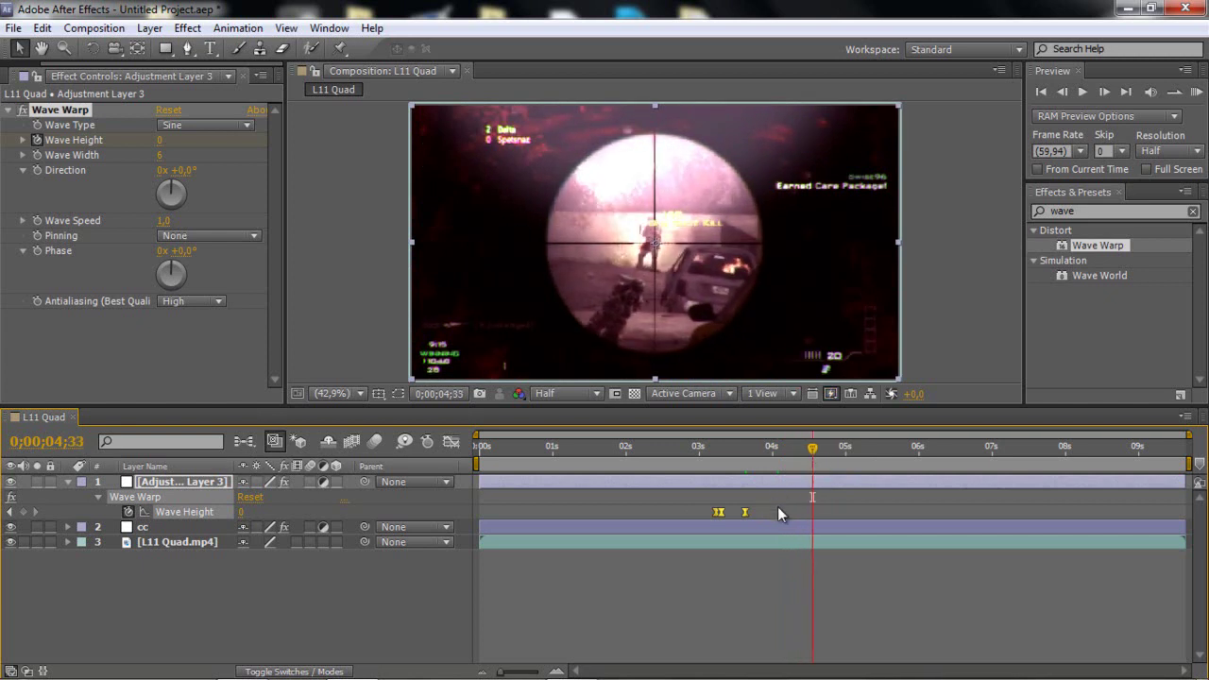
pyautogui.hotkey('ctrl', 'v')
pyautogui.moveTo(842, 460); pyautogui.dragTo(920, 461)
pyautogui.hotkey('ctrl', 'v')
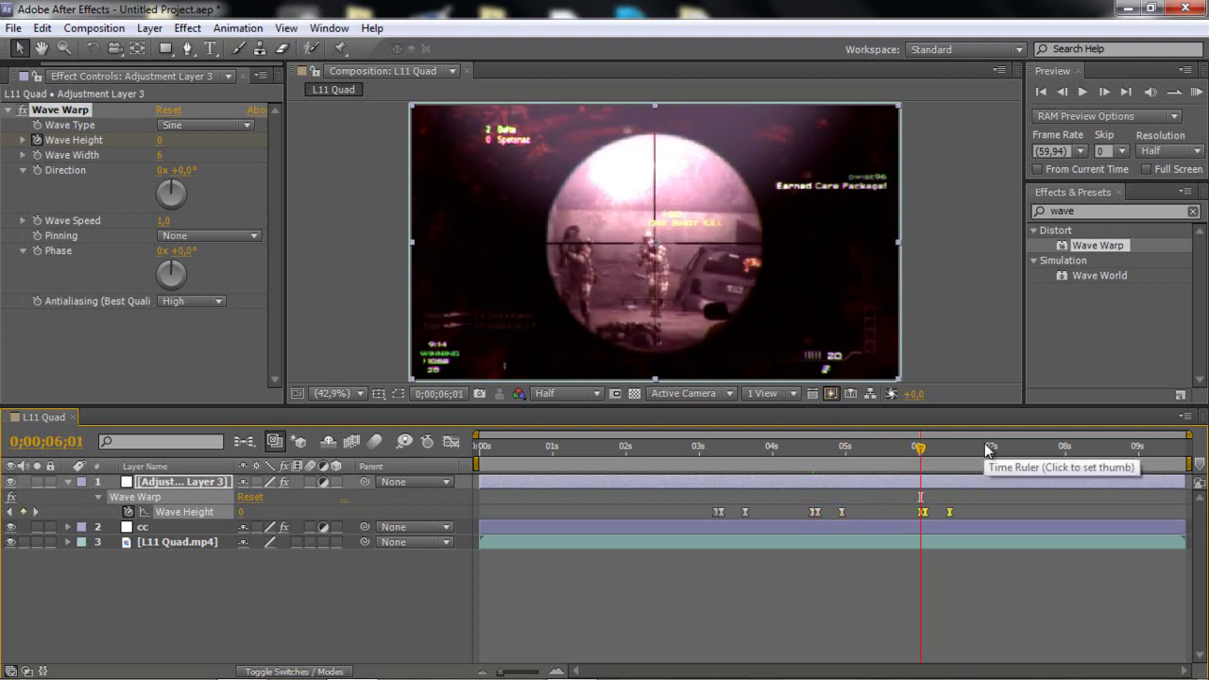
pyautogui.moveTo(926, 511); pyautogui.dragTo(929, 513)
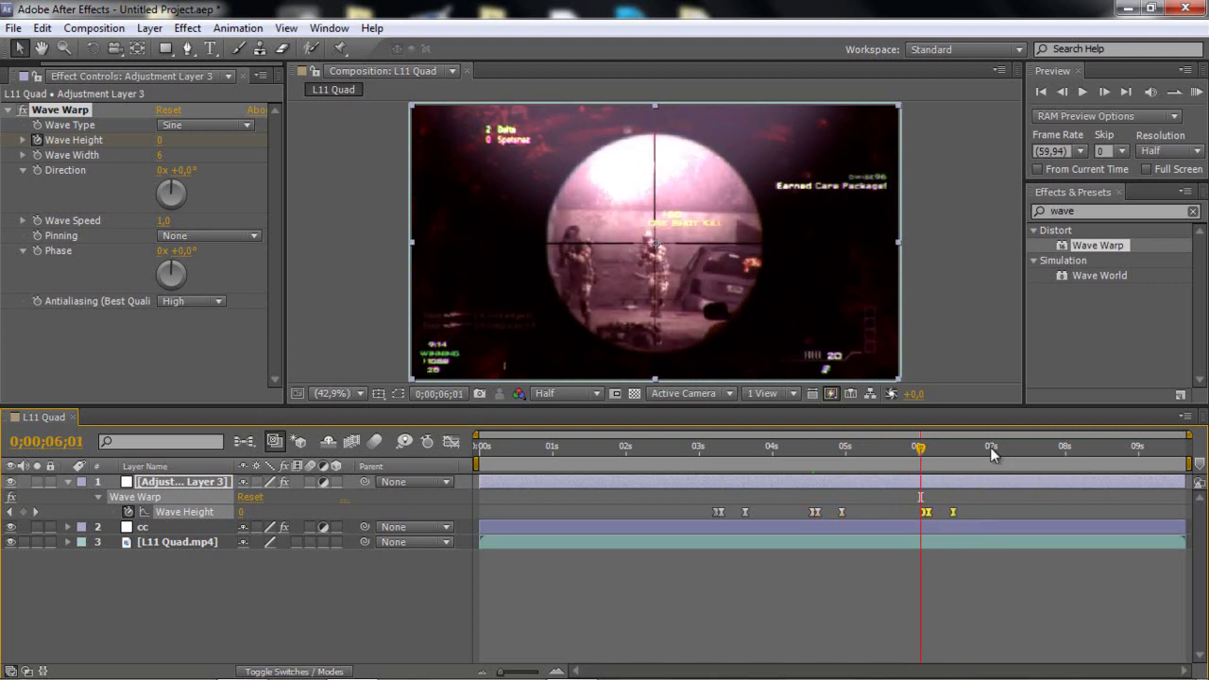
pyautogui.moveTo(991, 450); pyautogui.dragTo(1018, 472)
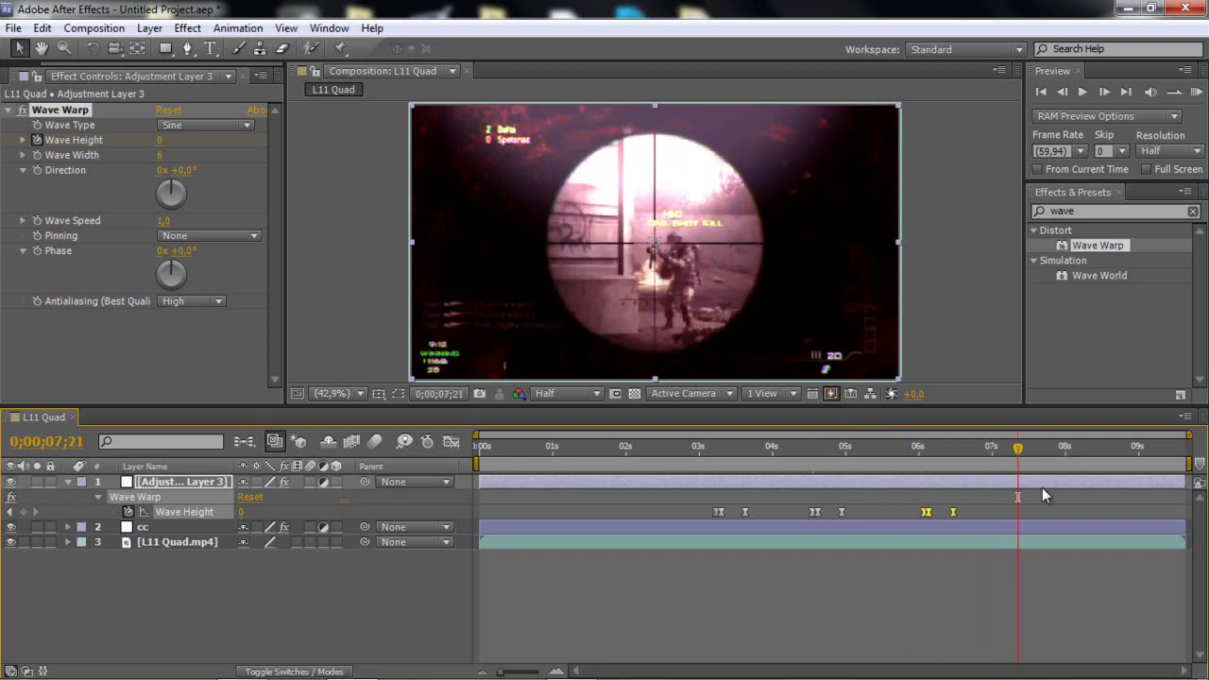
pyautogui.hotkey('ctrl', 'v')
pyautogui.click(1081, 496)
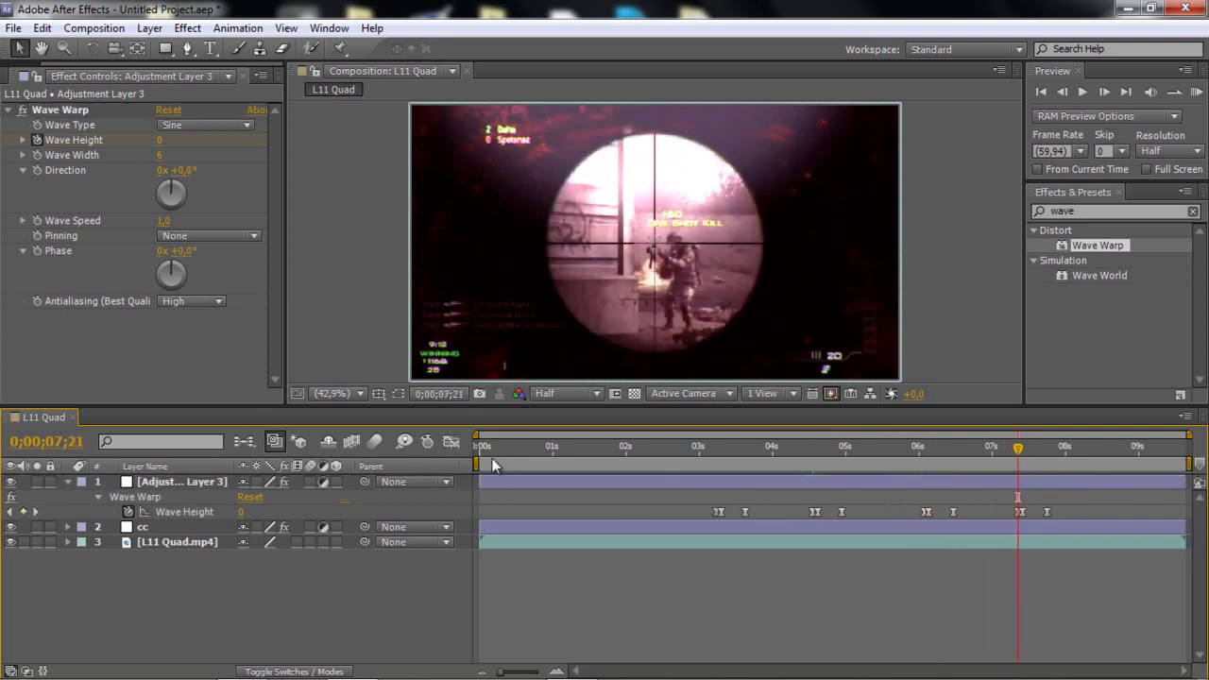
# Narrow the work area to about 4–5.5 seconds around the second burst and RAM-preview it.
pyautogui.moveTo(476, 463); pyautogui.dragTo(869, 464)
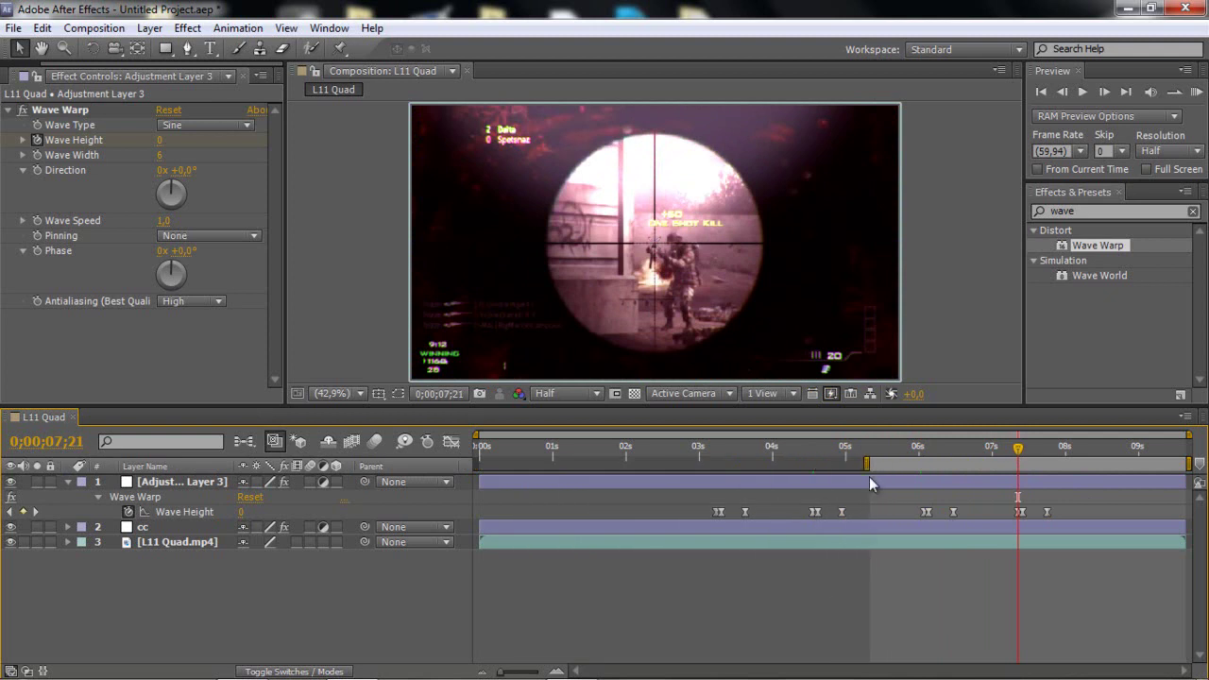
pyautogui.moveTo(958, 464); pyautogui.dragTo(836, 454)
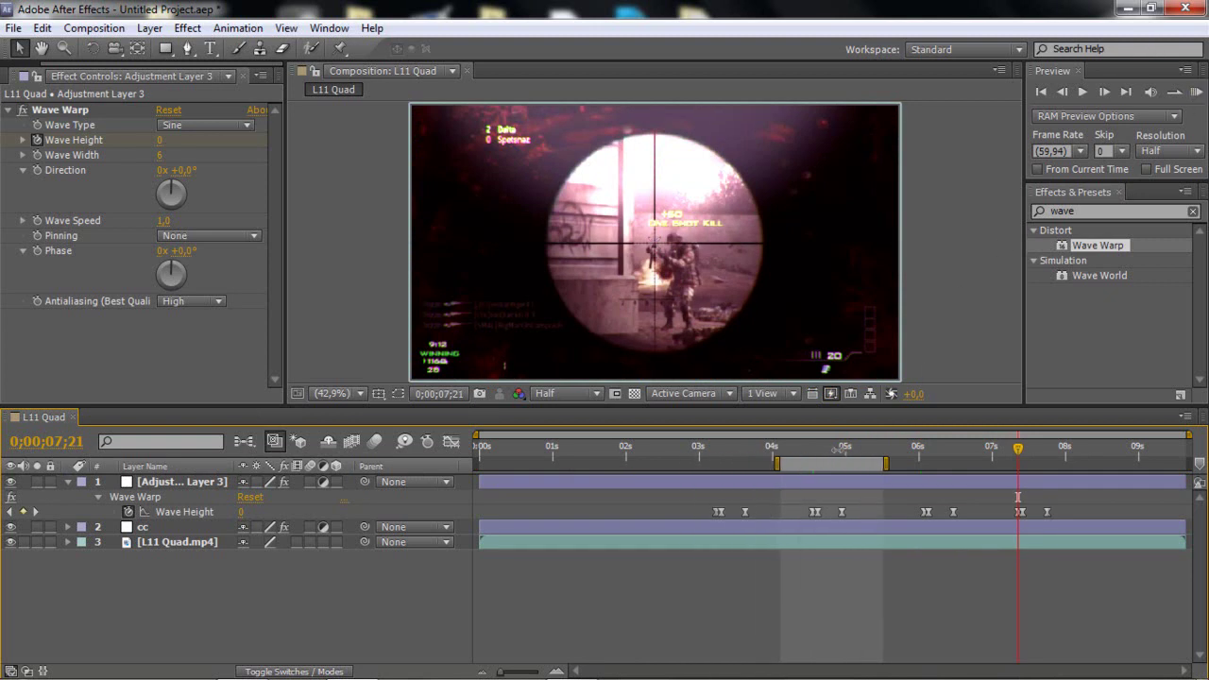
pyautogui.click(1195, 91)
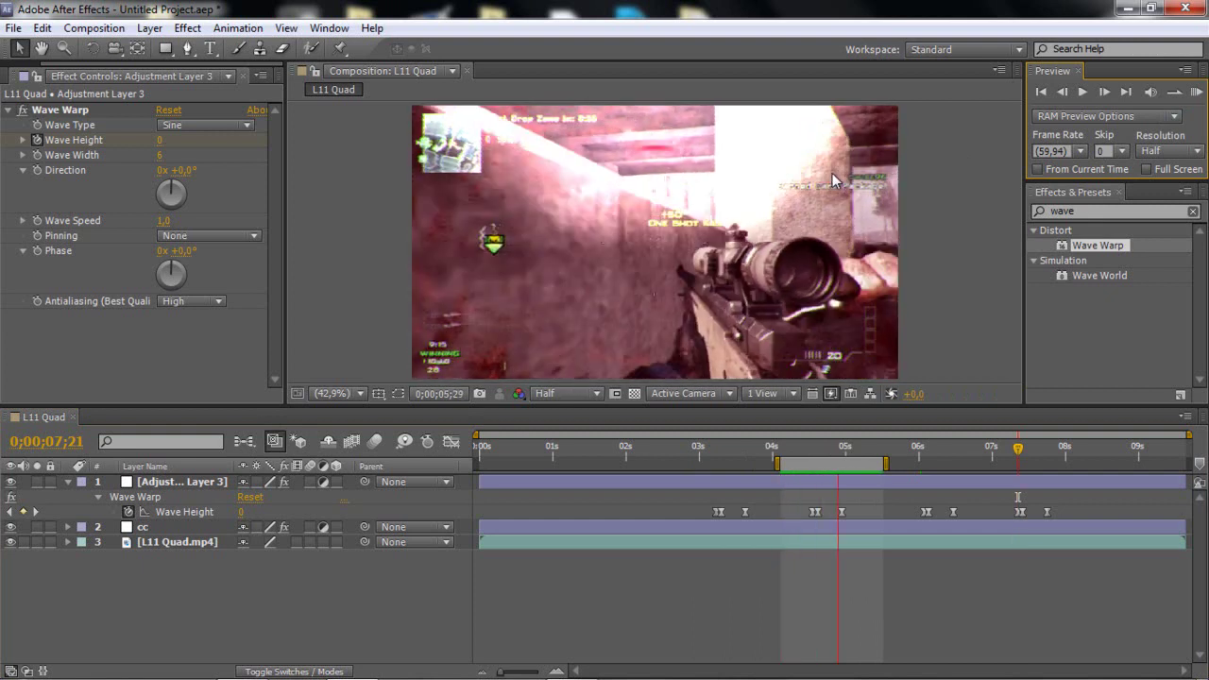
pyautogui.click(833, 185)
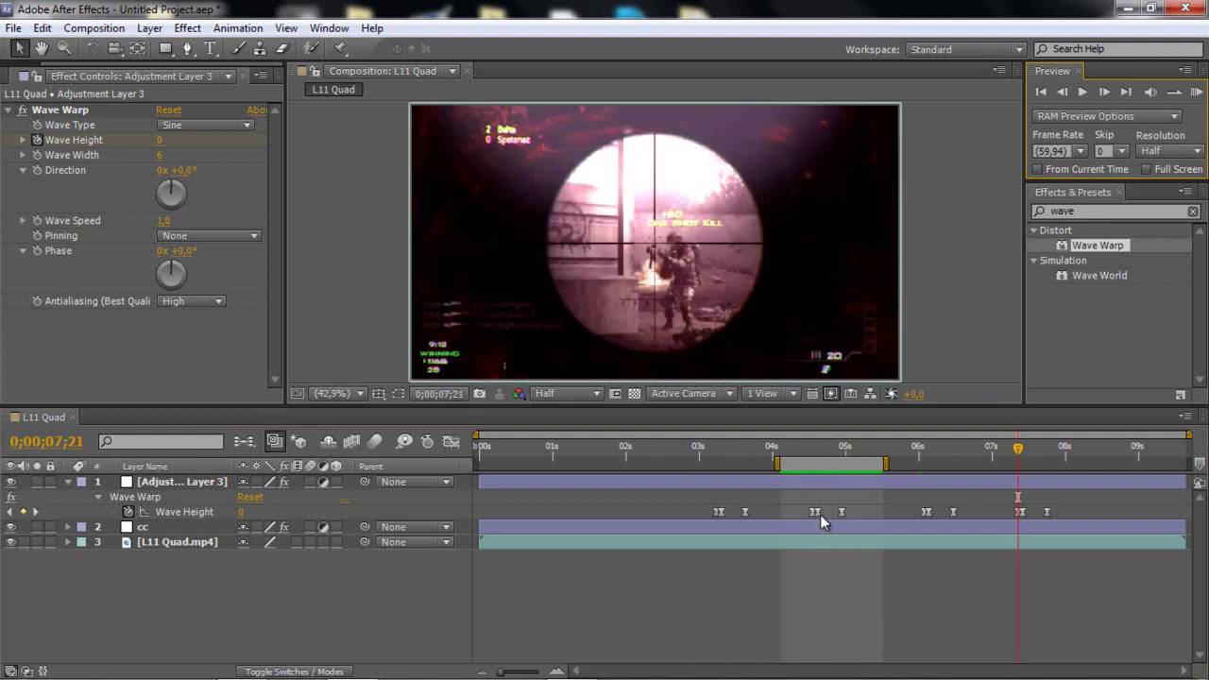
# Shift the second burst's ending keyframe a few frames later and preview it again.
pyautogui.click(845, 512)
pyautogui.moveTo(856, 513); pyautogui.dragTo(859, 513)
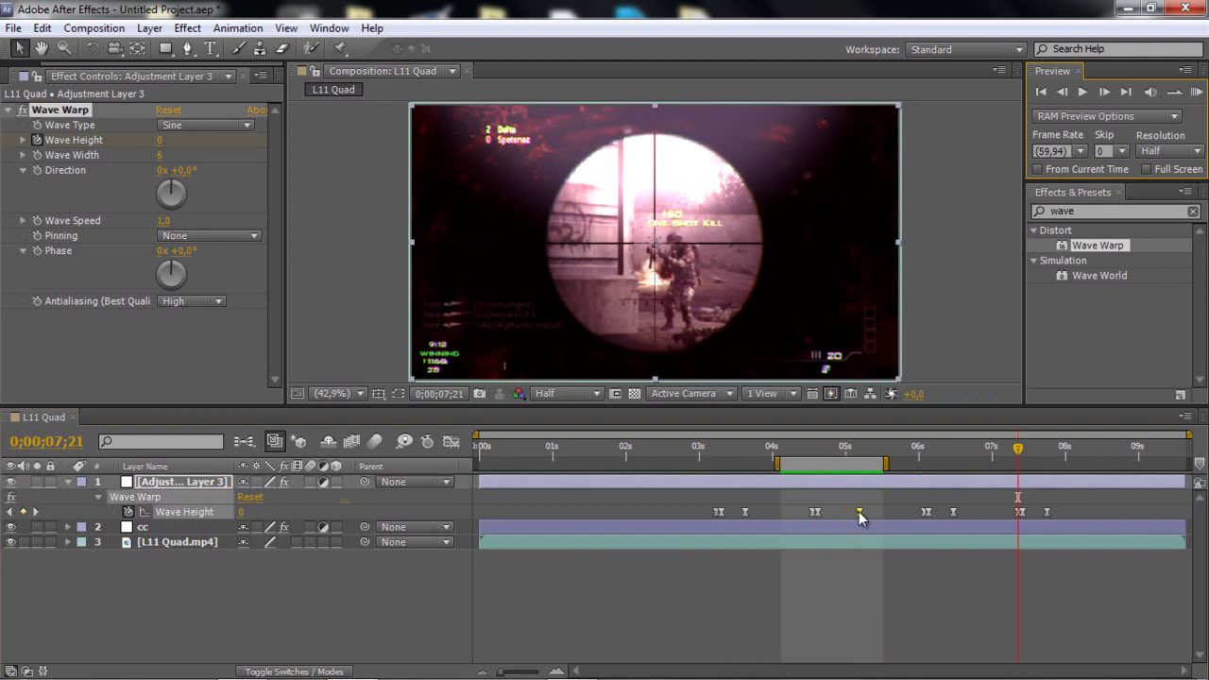
pyautogui.moveTo(830, 462); pyautogui.dragTo(840, 462)
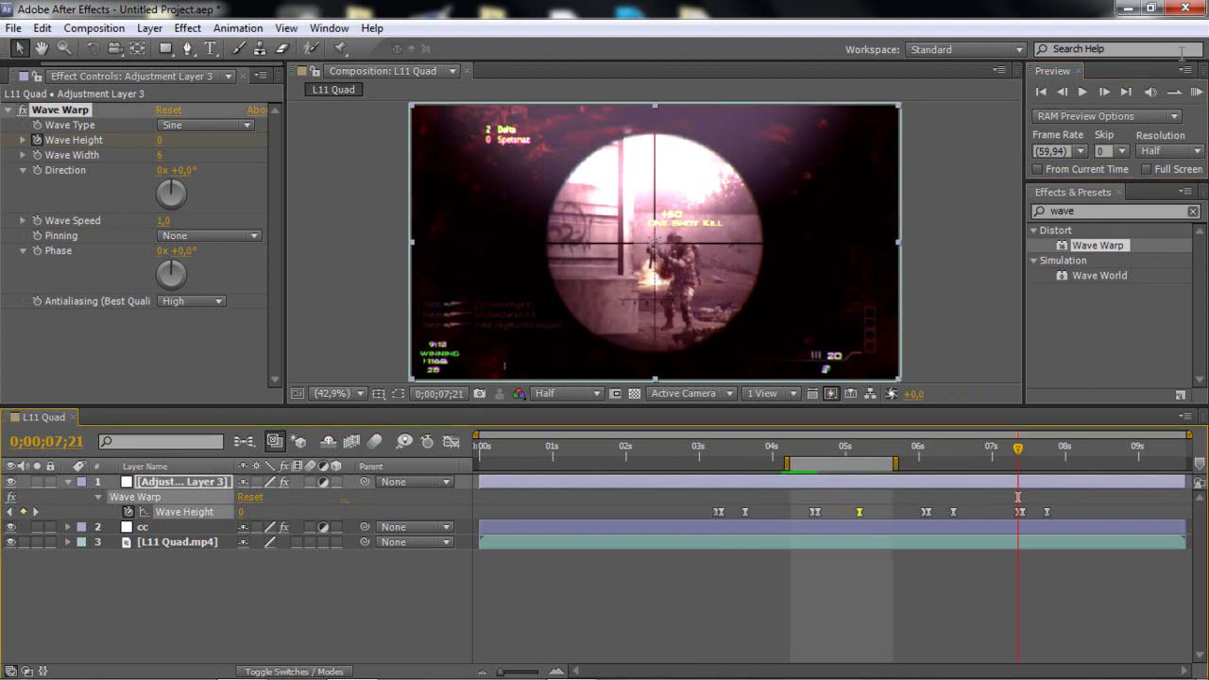
pyautogui.click(1196, 91)
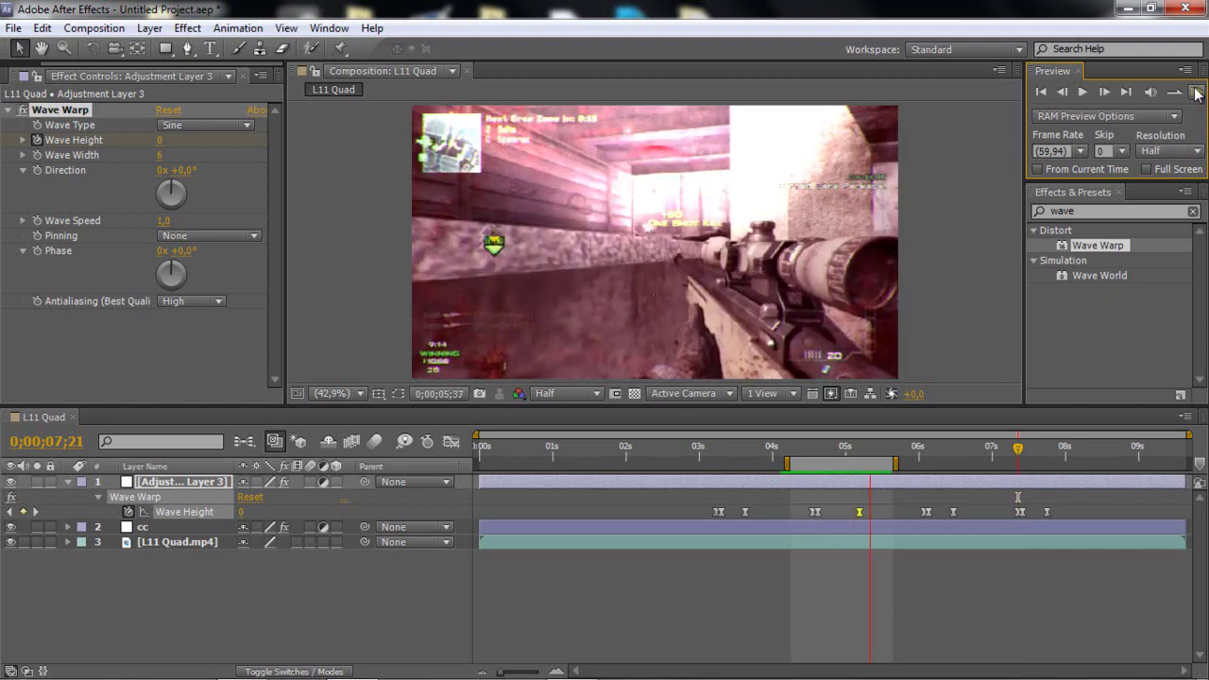
pyautogui.click(1195, 92)
pyautogui.moveTo(837, 450)
pyautogui.mouseDown()
pyautogui.moveTo(804, 473)
pyautogui.moveTo(821, 458)
pyautogui.mouseUp()
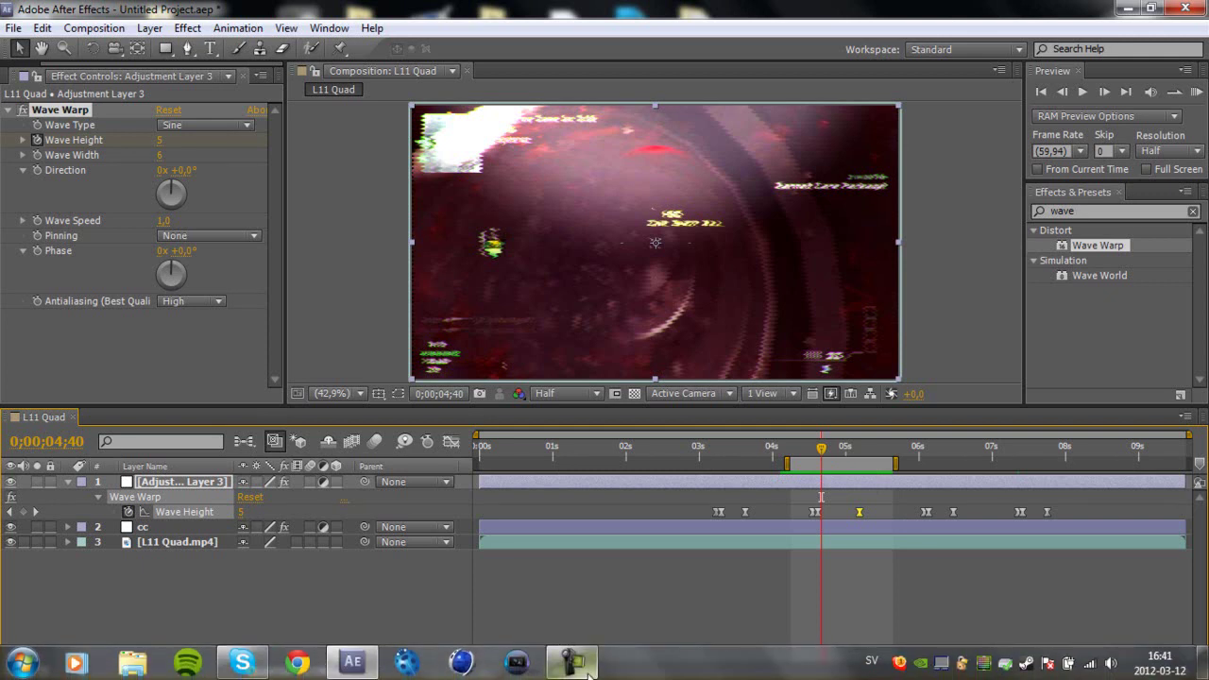
# Open the screen recorder window from the taskbar.
pyautogui.click(783, 665)
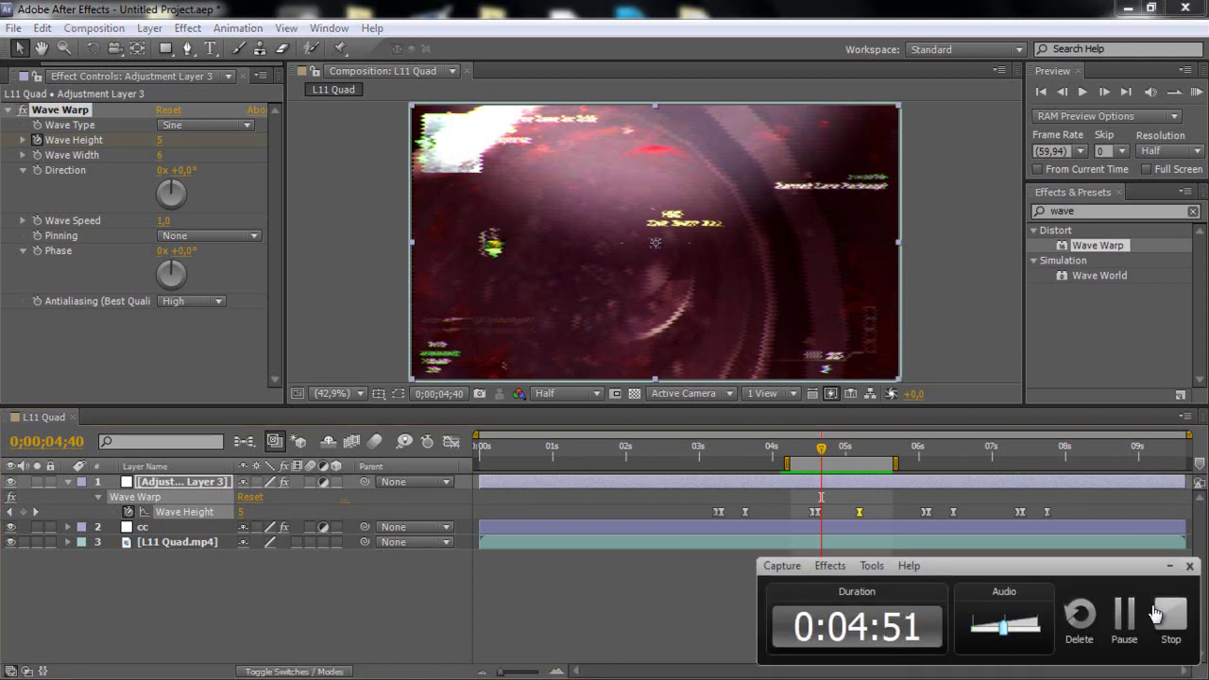